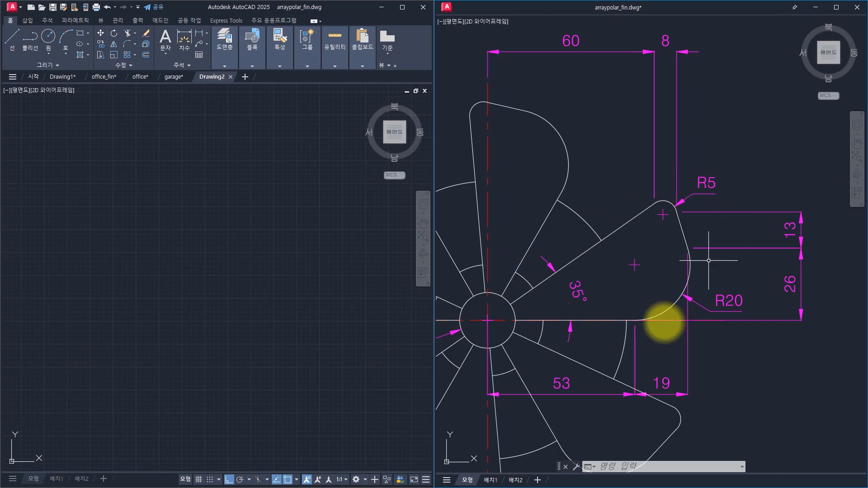
left_click(174, 276)
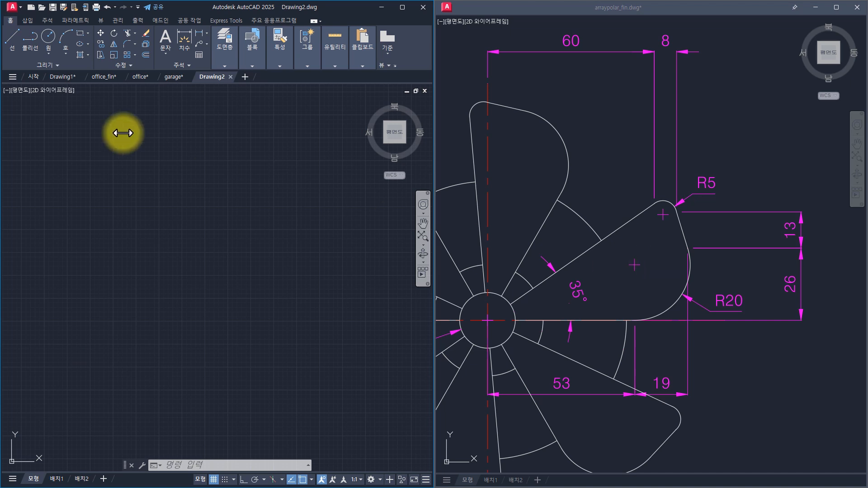
left_click(64, 54)
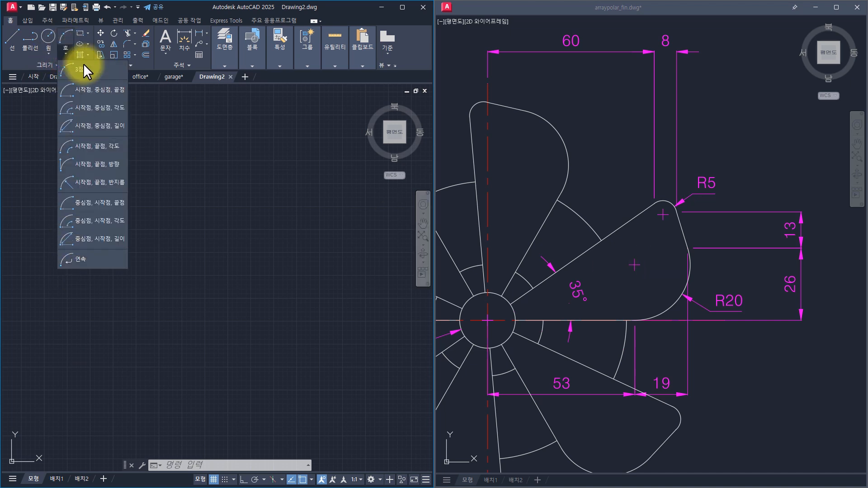
left_click(268, 261)
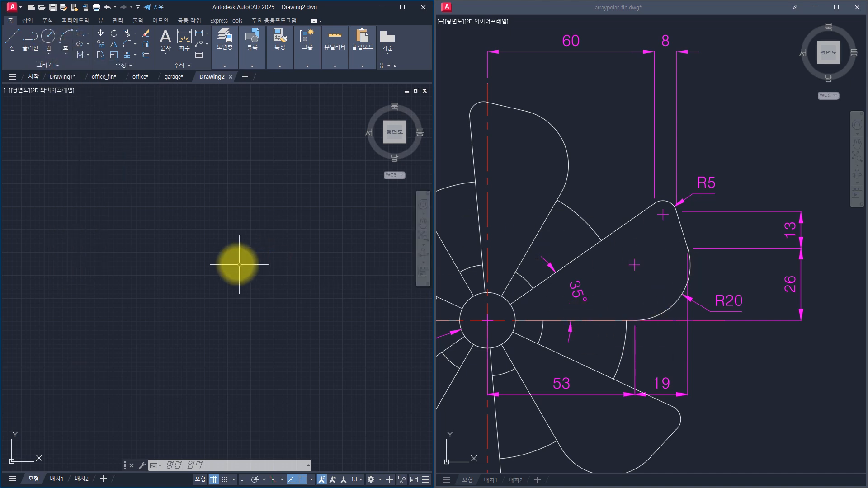
Create a new layer named shape and make it the current layer.
left_click(220, 66)
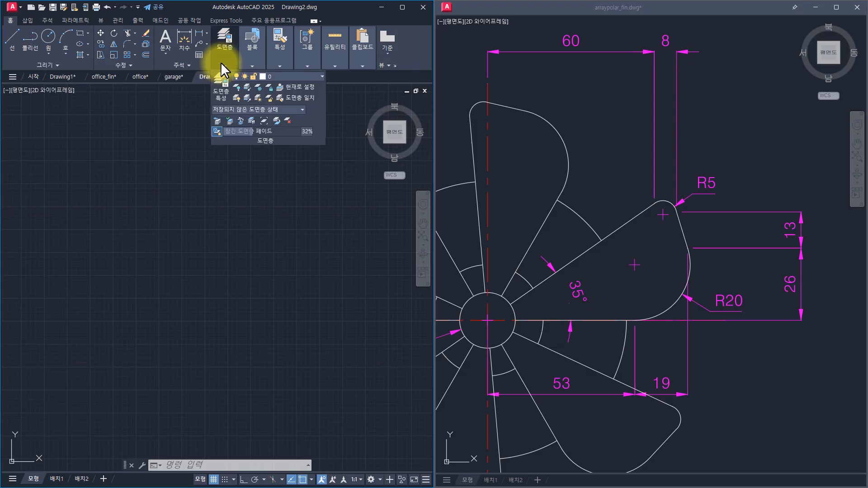
left_click(221, 87)
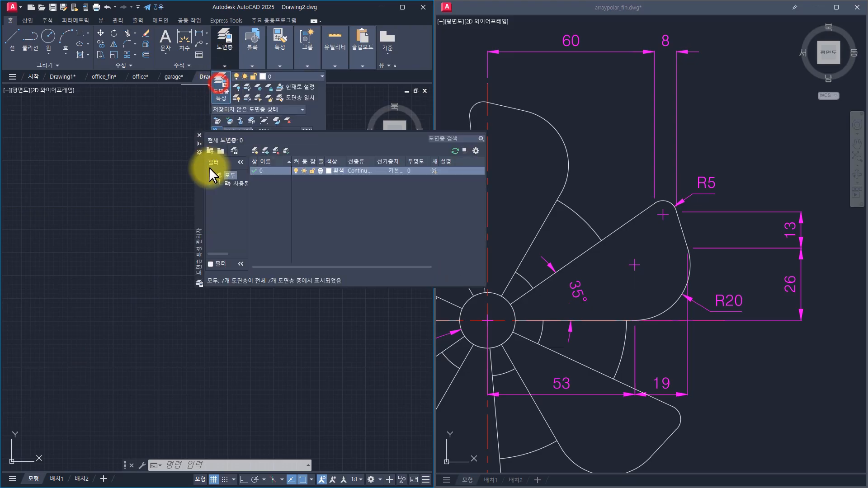
left_click(254, 151)
type("shape")
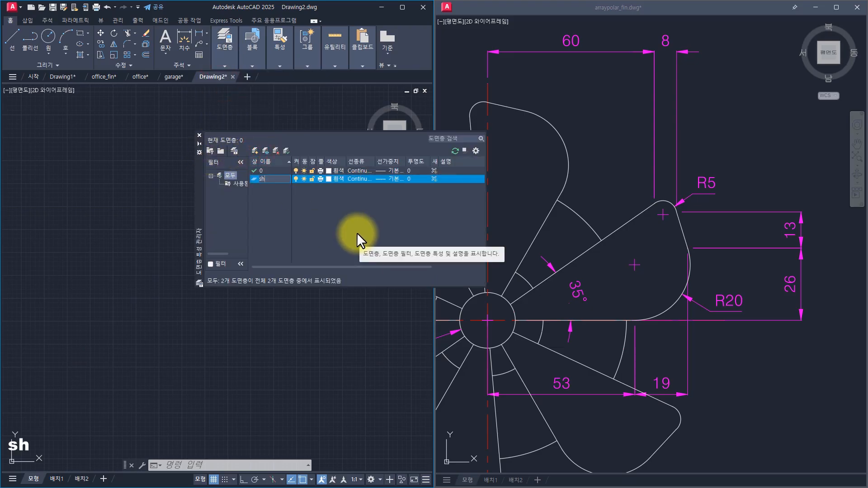
key("Return")
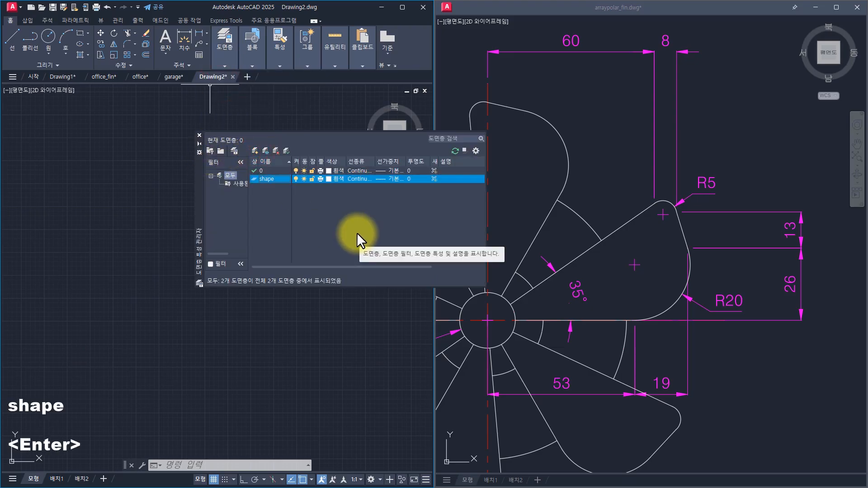
double_click(252, 178)
left_click(199, 135)
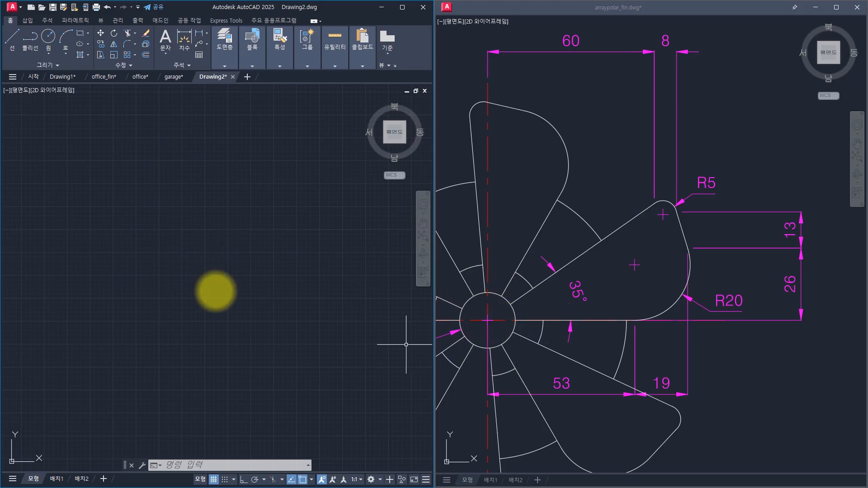
Draw a circle with a radius of 10 in the empty drawing as the fan's hub.
type("c")
key("space")
left_click(192, 261)
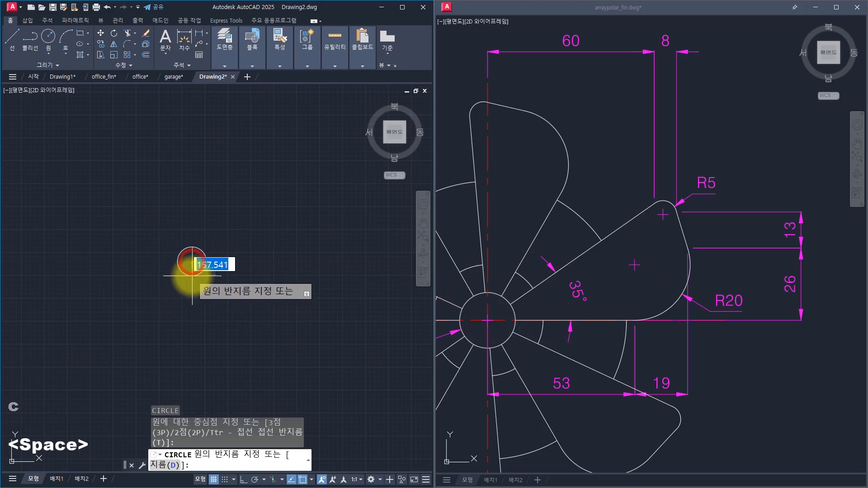
type("10")
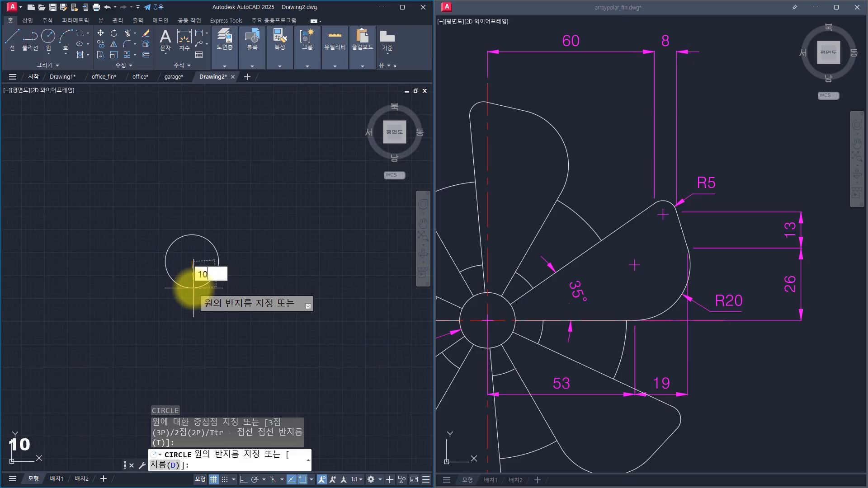
key("Return")
scroll(210, 272, "up", 1)
scroll(109, 221, "up", 4)
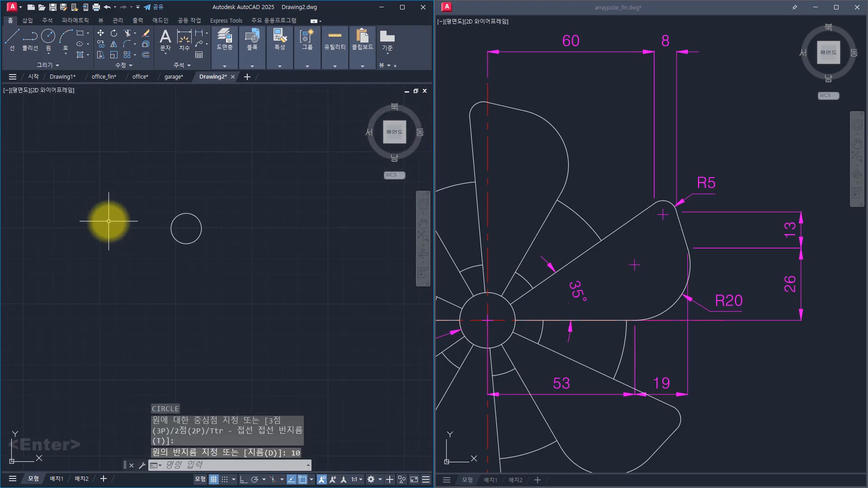
scroll(296, 221, "down", 1)
middle_click_drag(312, 229, 221, 277)
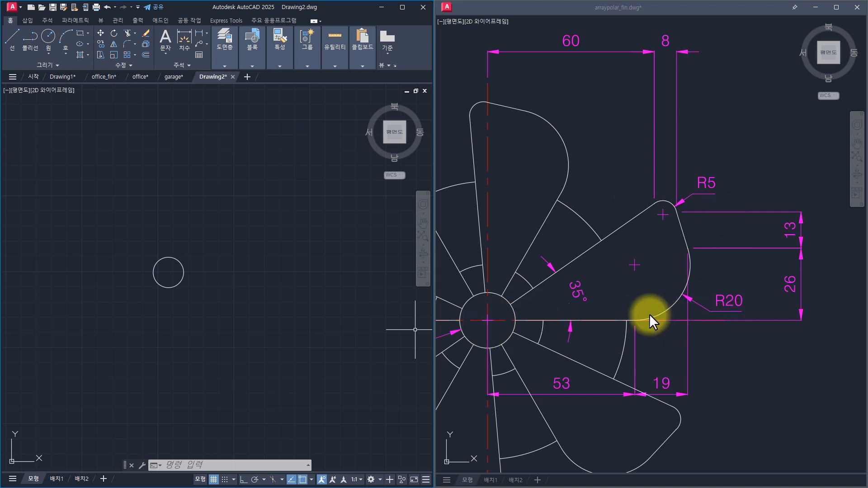
Examine the dimensioned blade and its surrounding geometry in the finished reference drawing arraypolar_fin.dwg.
left_click(605, 290)
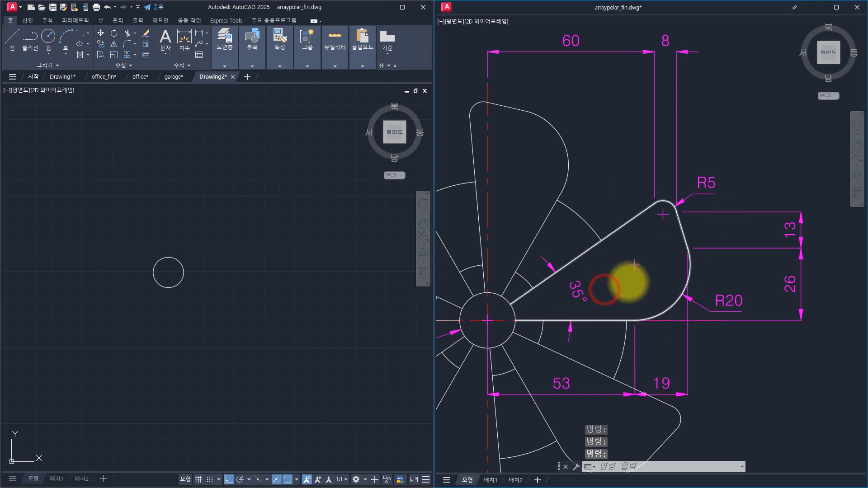
scroll(664, 258, "down", 2)
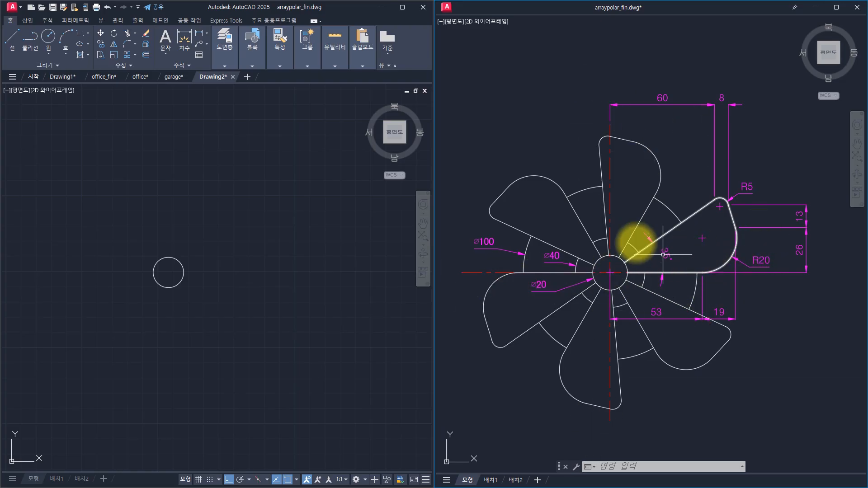
left_click_drag(756, 285, 666, 199)
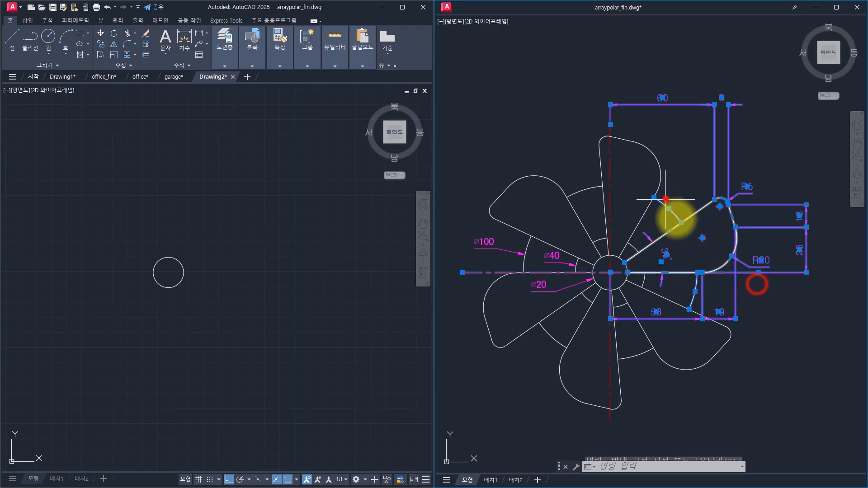
key("Escape")
key("Escape")
scroll(669, 243, "up", 5)
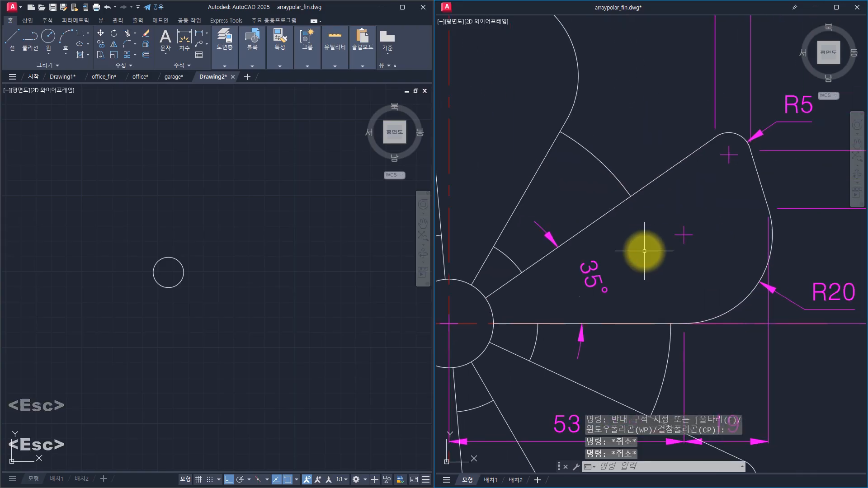
scroll(644, 251, "down", 5)
In Drawing2, draw a long horizontal line from the circle's centre towards the east, using ortho mode to keep it straight.
left_click(198, 254)
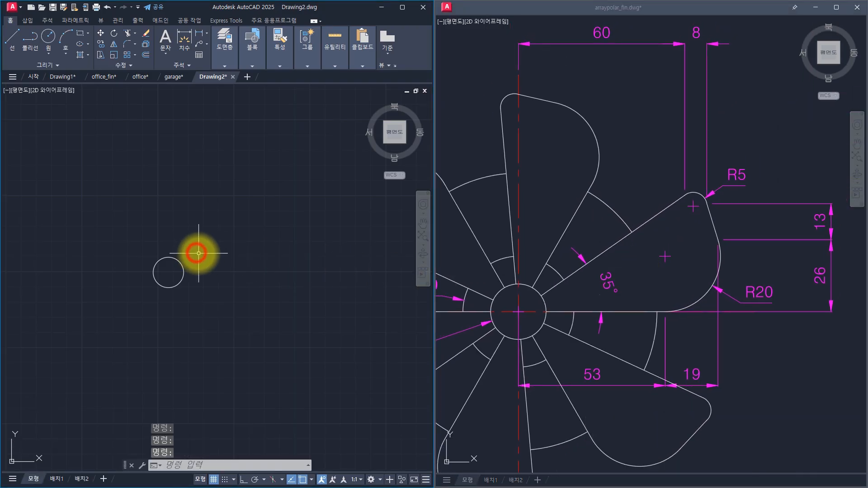
key("space")
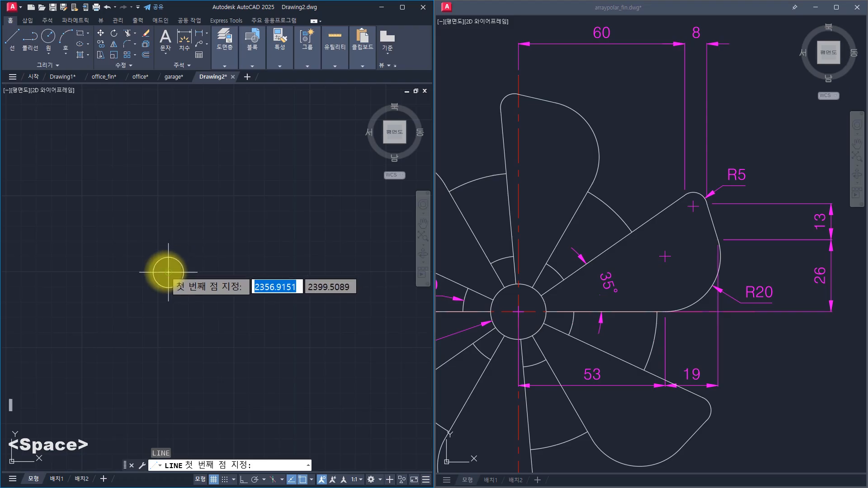
left_click(168, 272)
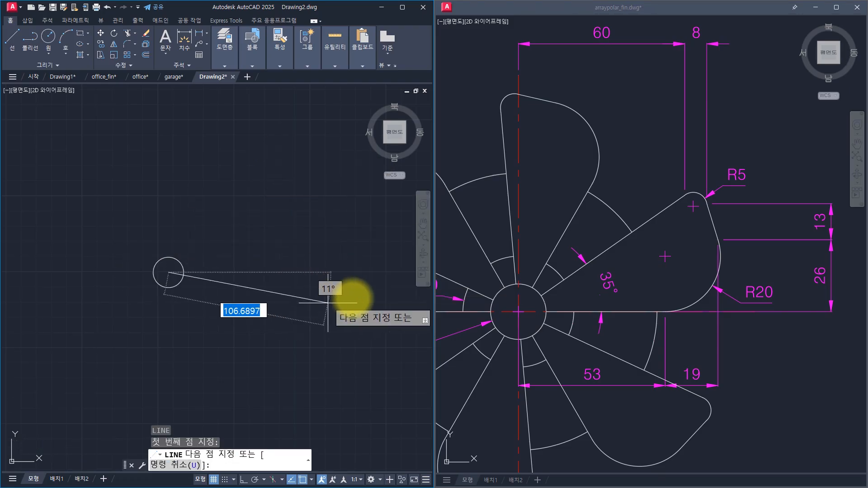
key("F8")
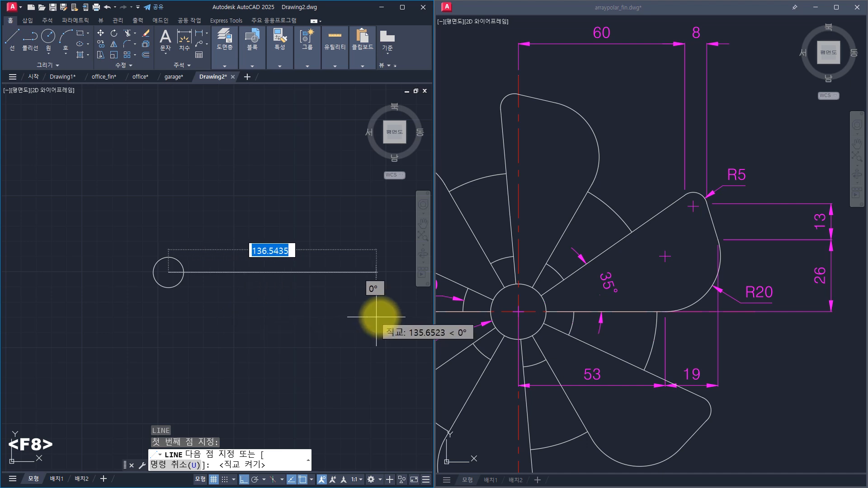
key("F8")
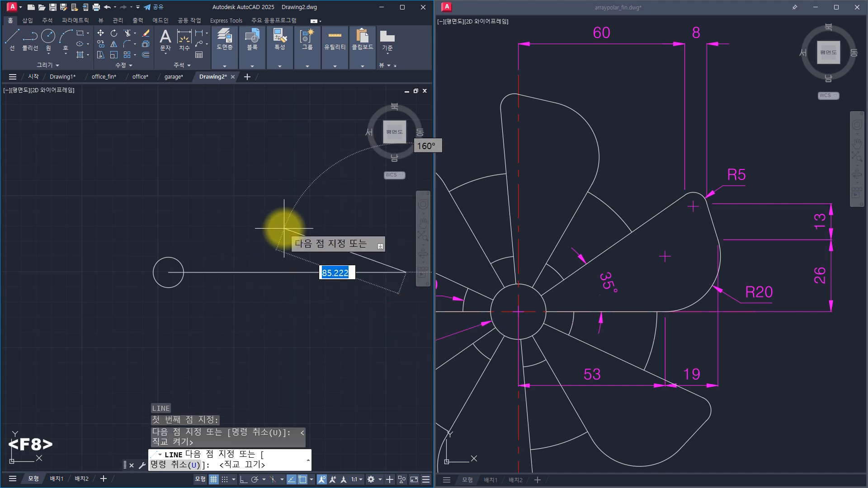
key("Escape")
key("Escape")
key("Escape")
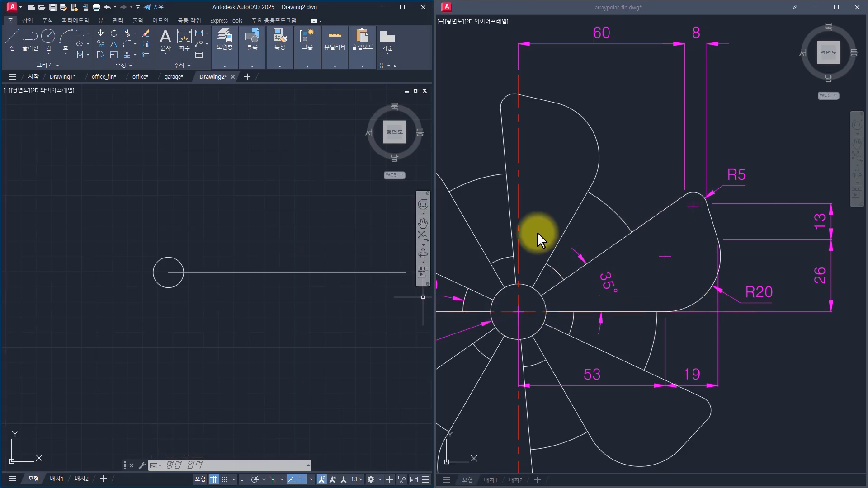
Rotate a copy of the horizontal line by 35° about the circle's centre, keeping the original line.
left_click(294, 303)
left_click(241, 231)
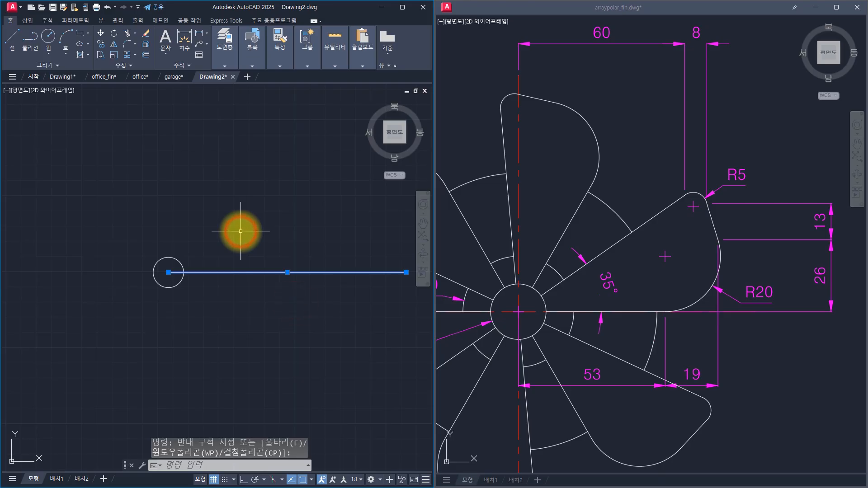
type("ro")
key("space")
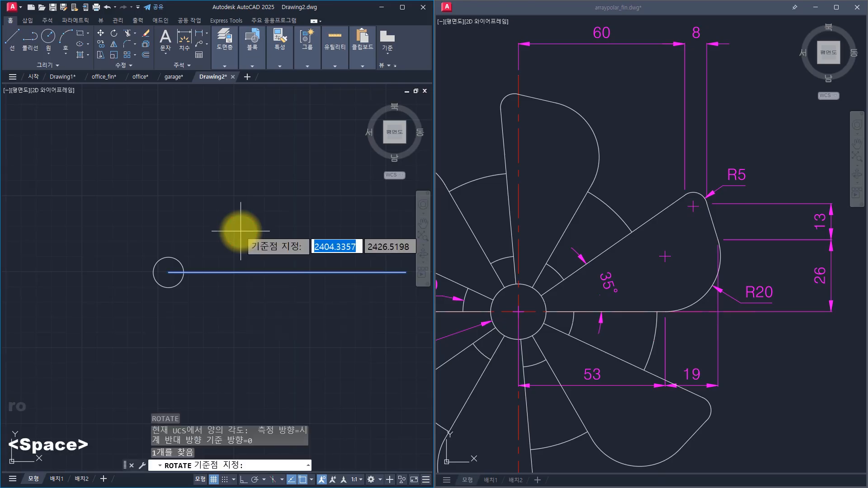
left_click(168, 272)
type("c")
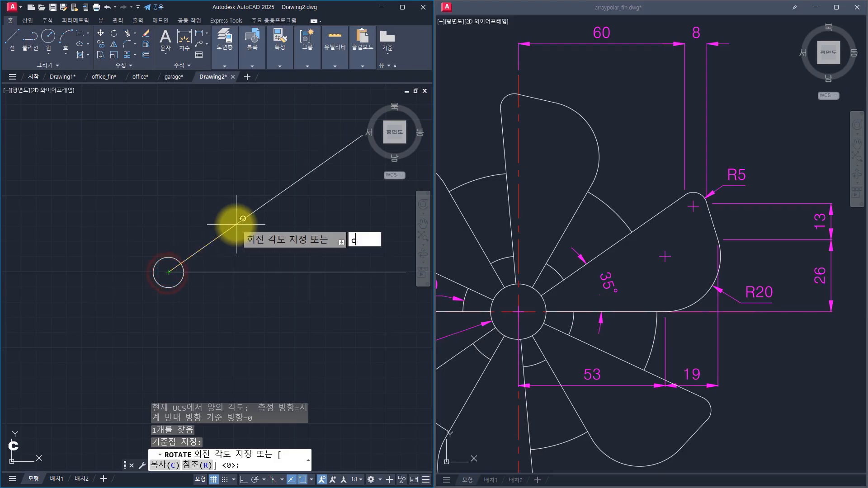
key("space")
type("35")
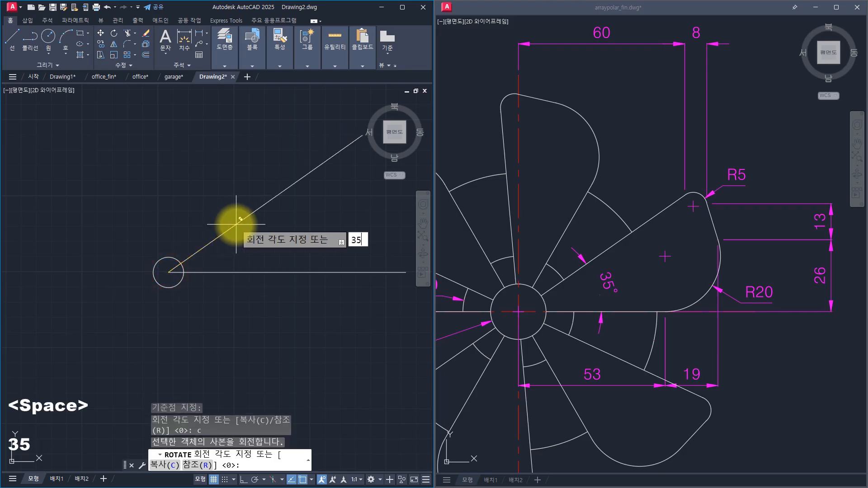
key("space")
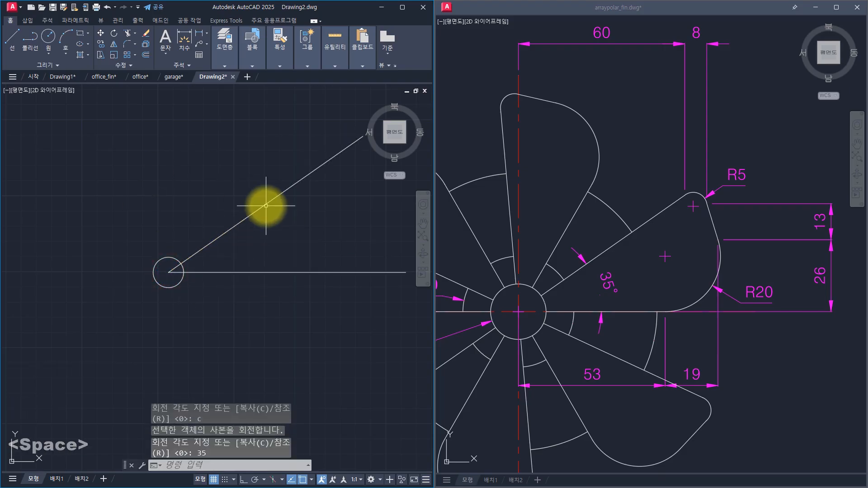
key("Escape")
key("Escape")
key("Escape")
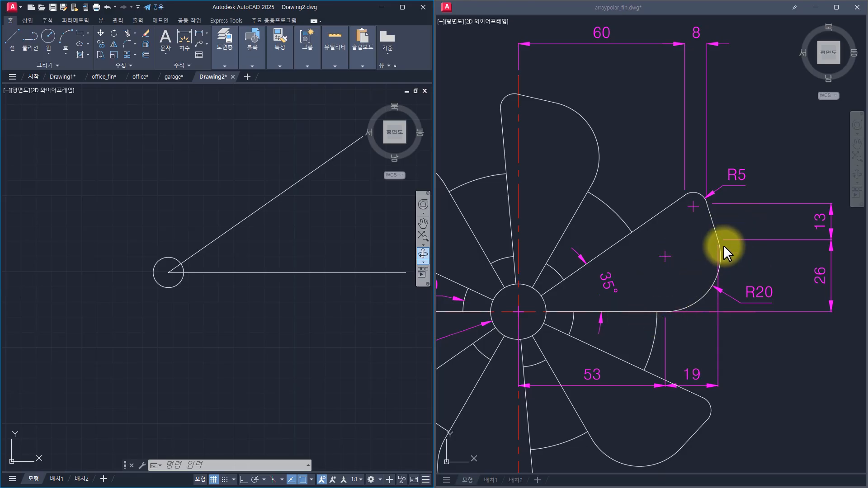
Draw a vertical construction line straight up from the circle's centre.
left_click(252, 229)
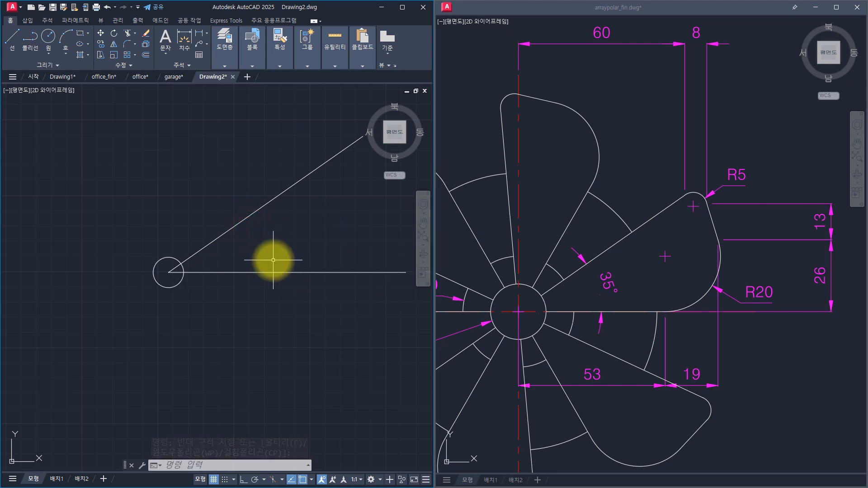
key("space")
key("space")
left_click(169, 272)
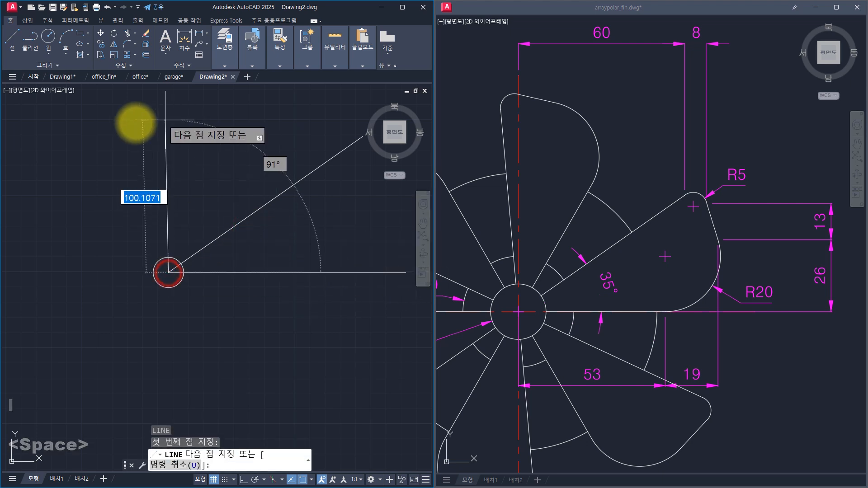
left_click(104, 104, "shift")
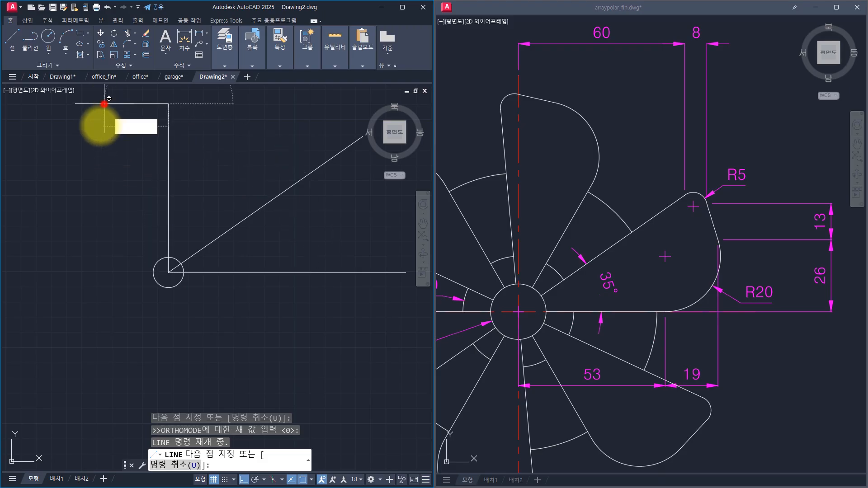
key("Escape")
key("Escape")
key("Escape")
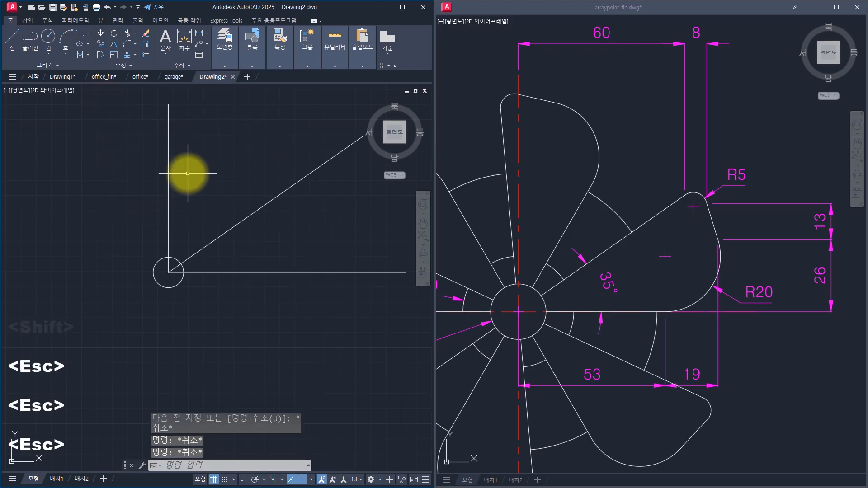
Copy the vertical construction line 53 units to the east, using ortho mode to keep the displacement horizontal.
left_click(206, 145)
left_click(110, 198)
type("o")
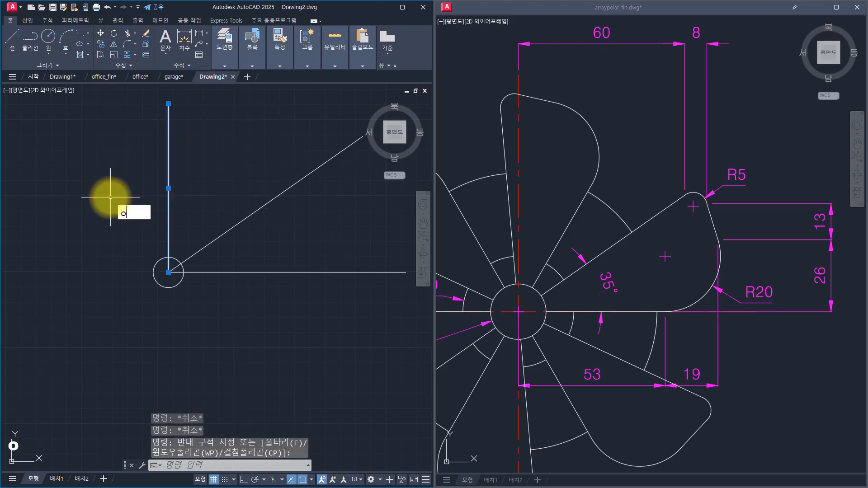
key("BackSpace")
type("co")
key("space")
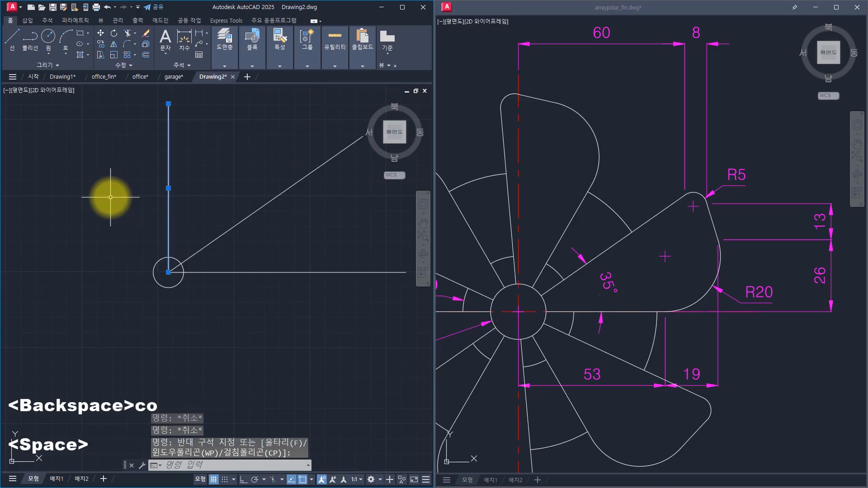
left_click(67, 306)
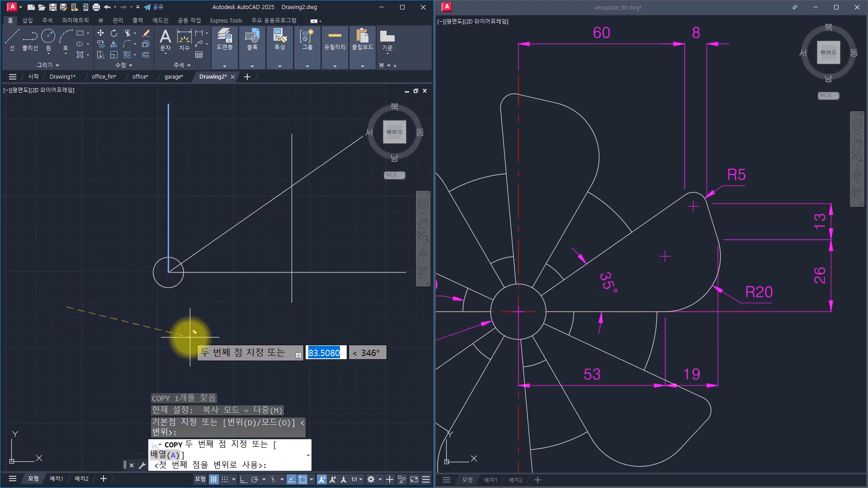
key("F8")
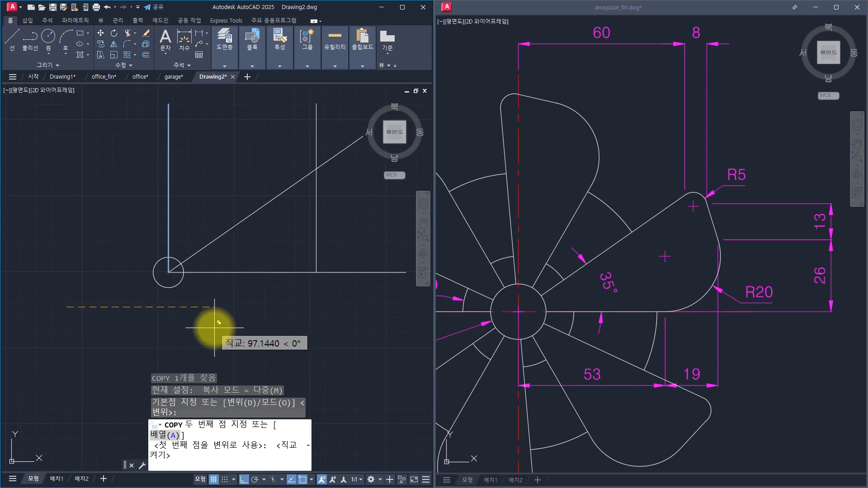
type("53")
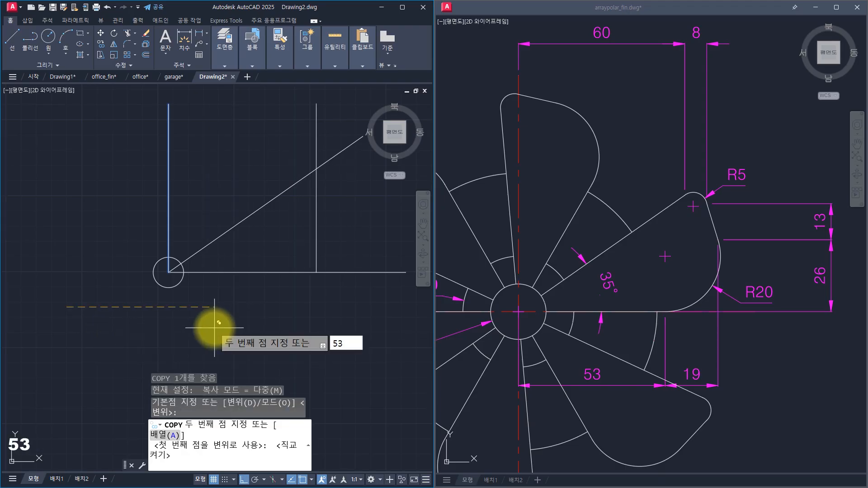
key("Return")
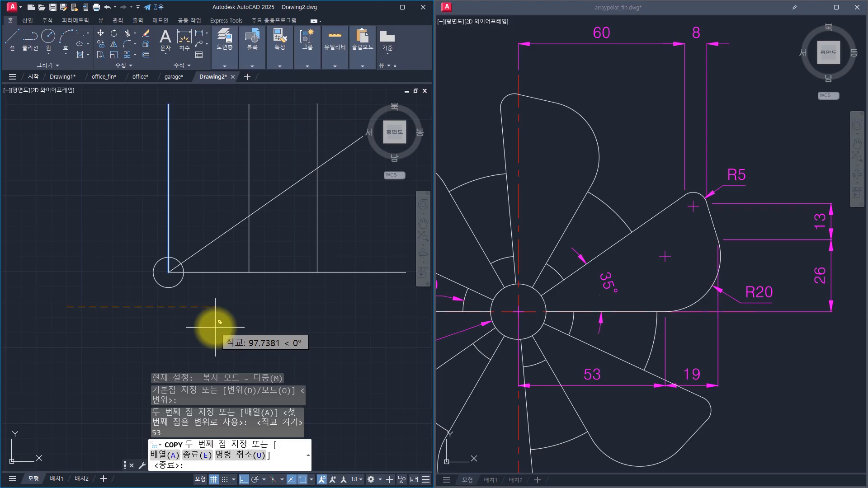
Place another copy of the vertical line to the east, entering its distance as the expression (+ 53 19).
type("(")
key("BackSpace")
type("()")
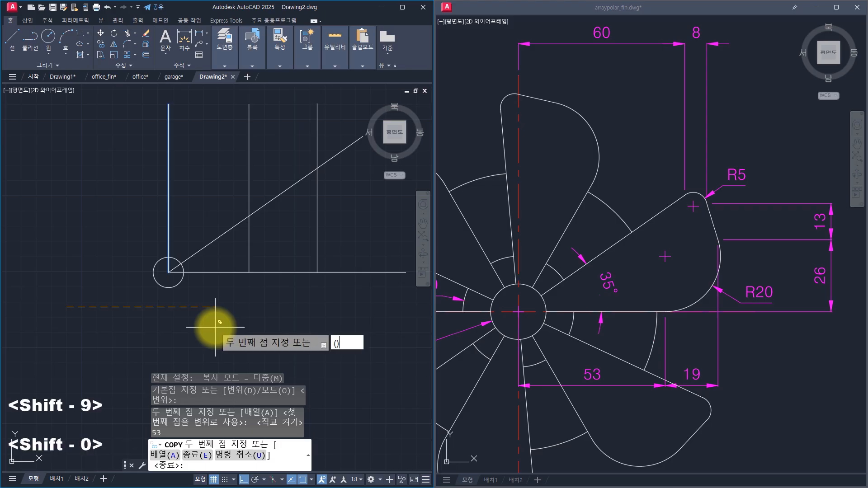
key("BackSpace")
key("BackSpace")
key("BackSpace")
type("(")
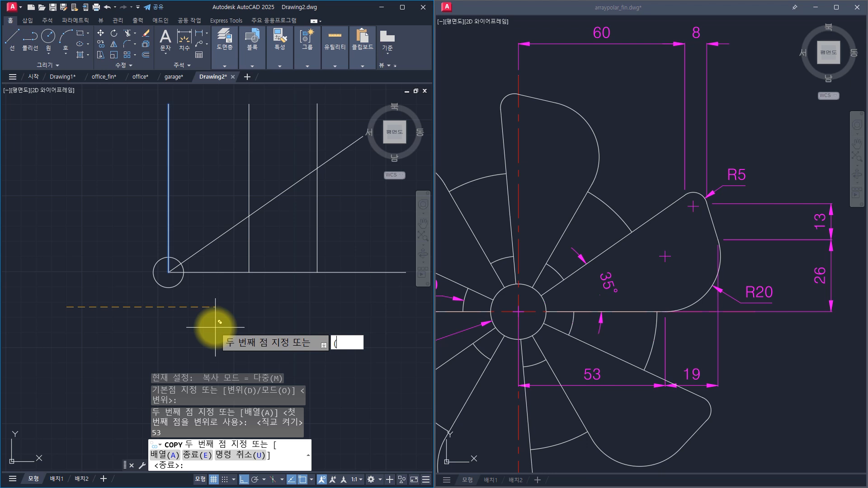
type("+ 5")
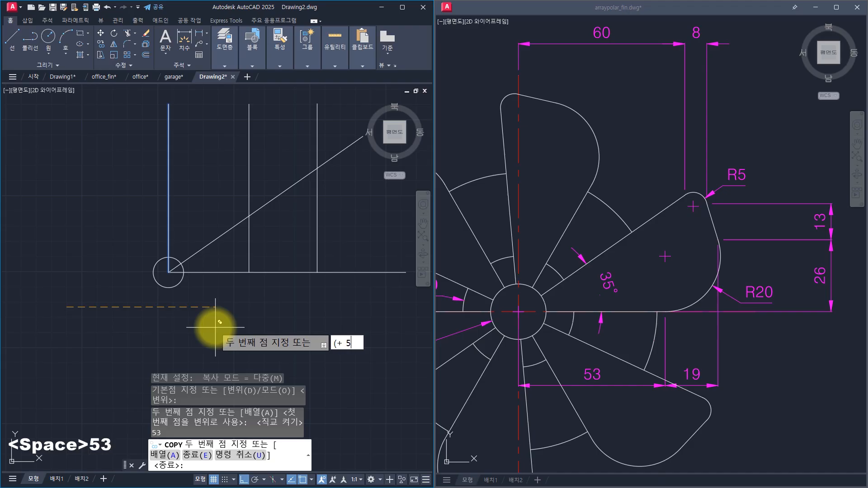
type("3 19")
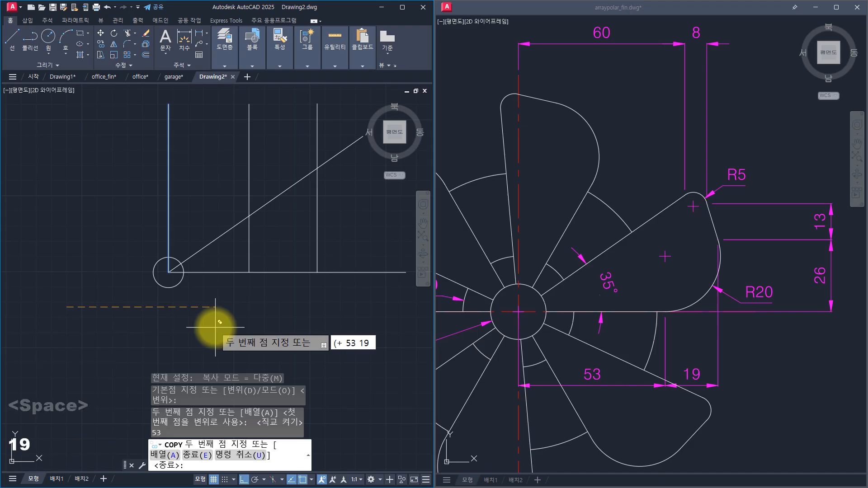
type(")")
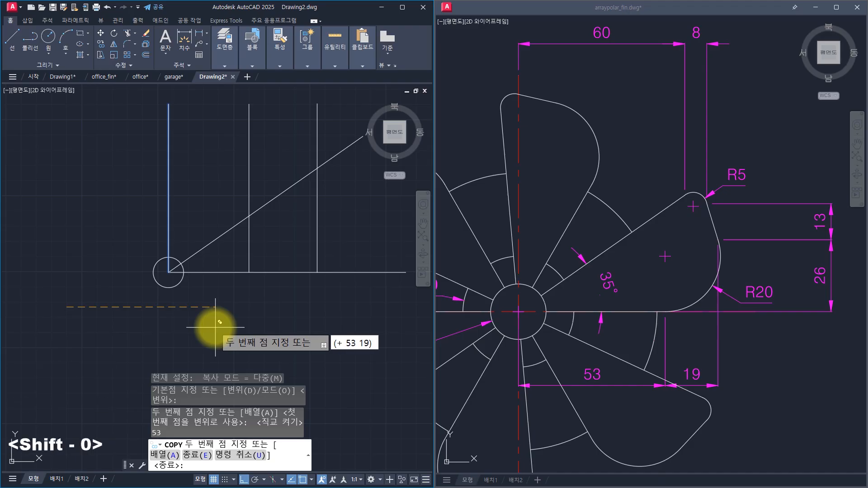
key("Return")
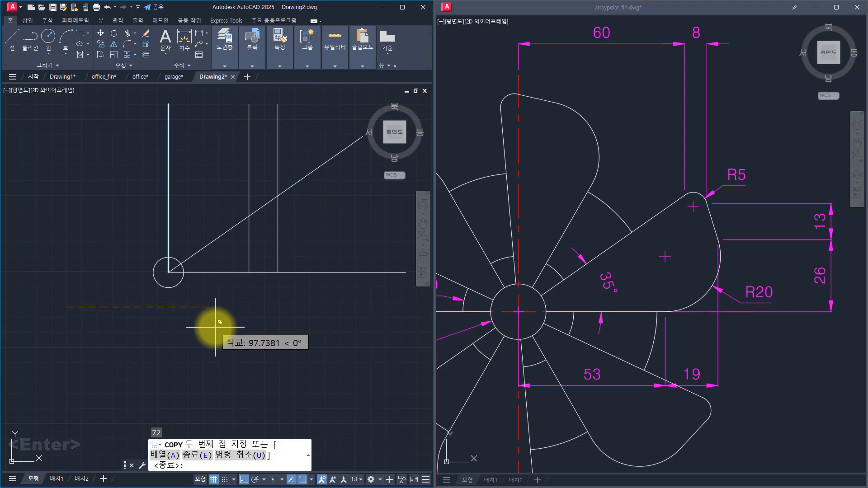
Check the expression's evaluation in the command history and undo the last copy of the vertical line.
key("F2")
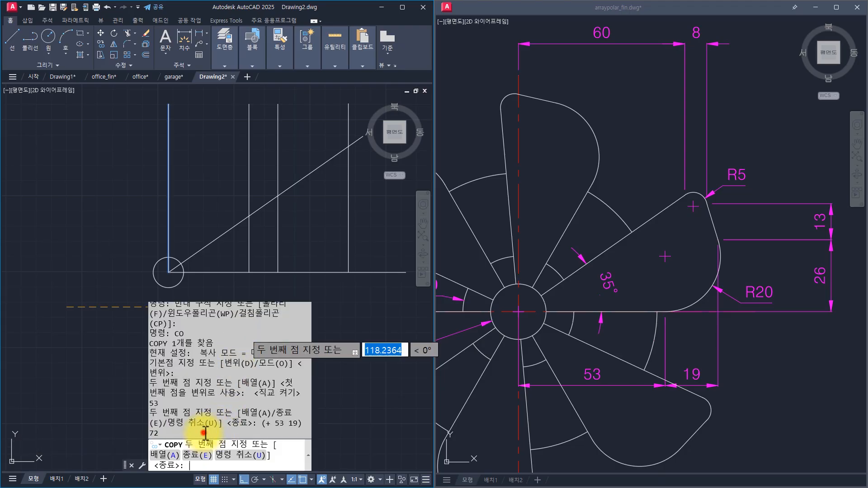
left_click(158, 433)
key("F2")
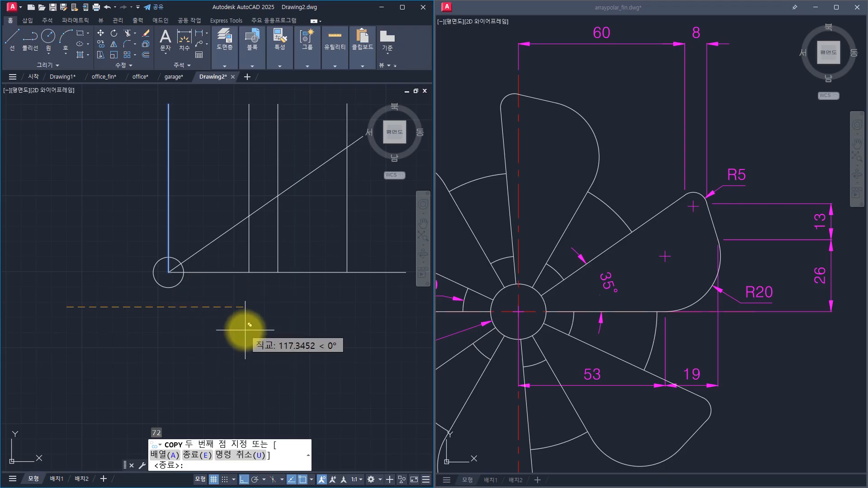
key("ctrl+z")
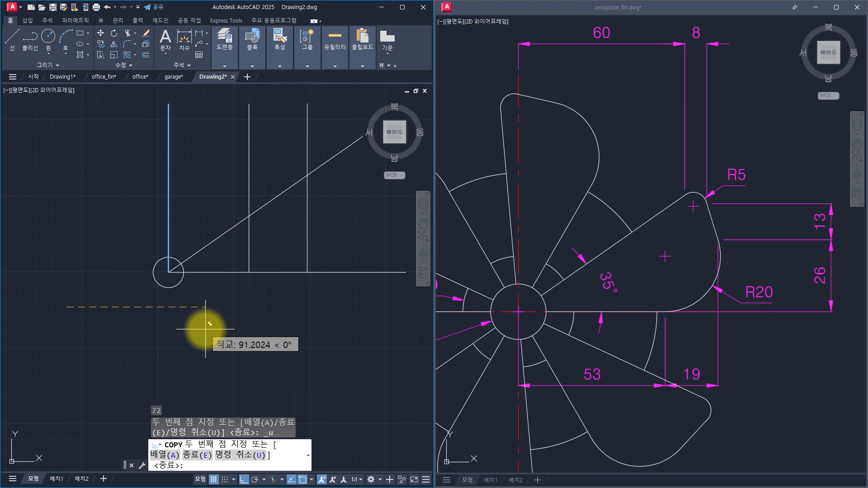
type("'c")
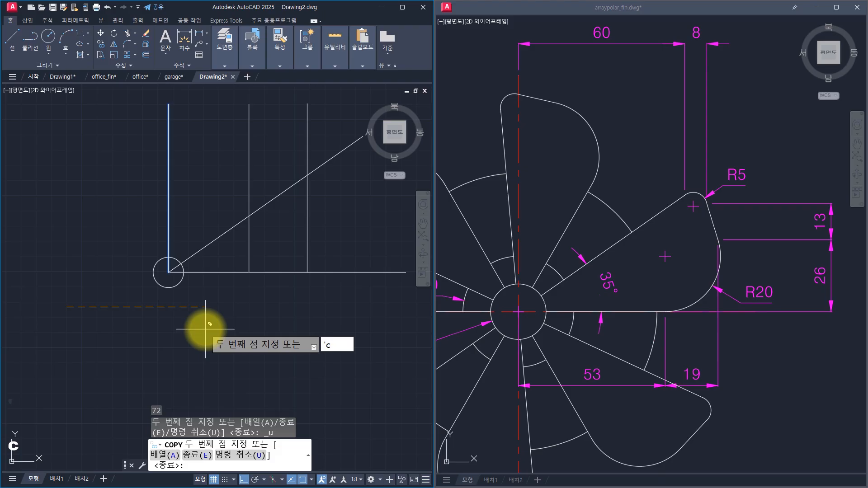
type("a")
key("BackSpace")
key("BackSpace")
key("BackSpace")
key("BackSpace")
key("BackSpace")
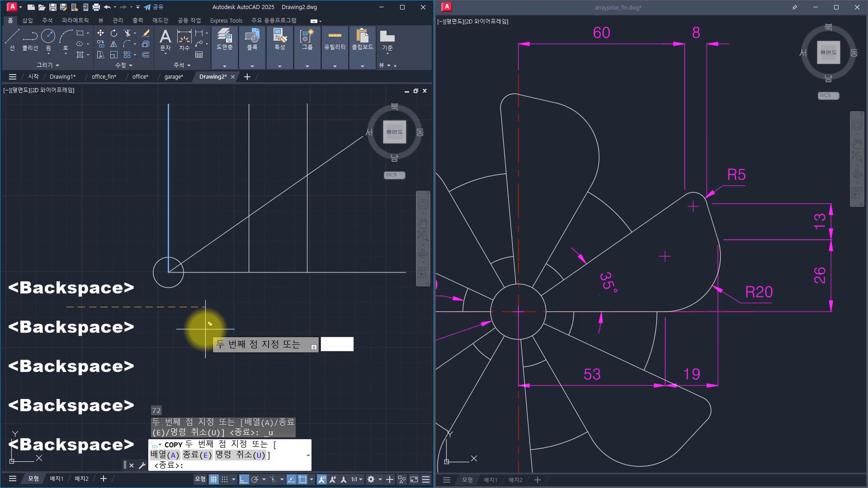
type("'")
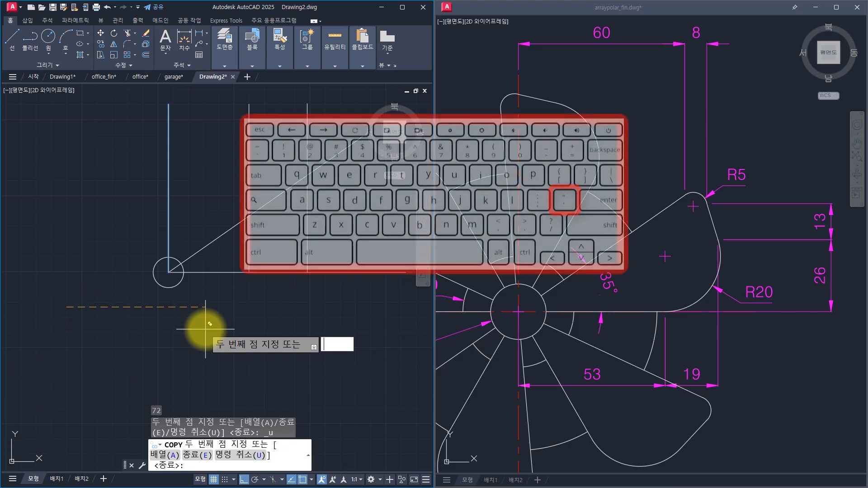
type("jkl;")
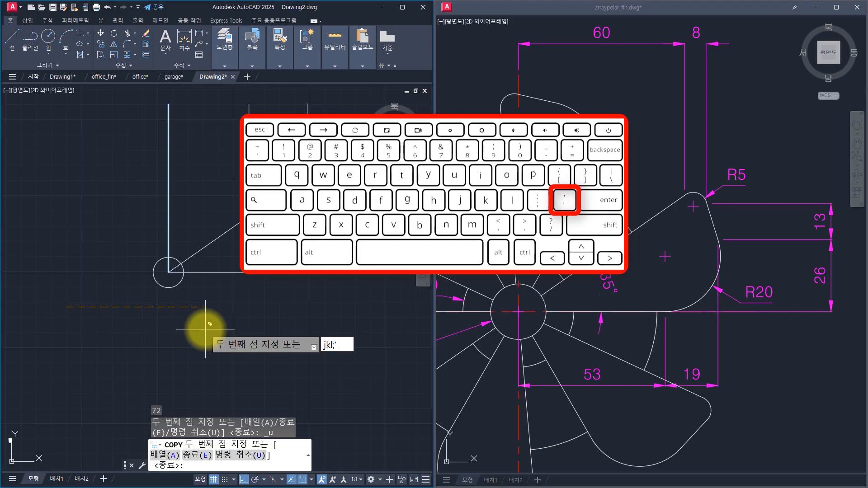
key("BackSpace")
key("BackSpace")
key("BackSpace")
key("BackSpace")
key("BackSpace")
key("BackSpace")
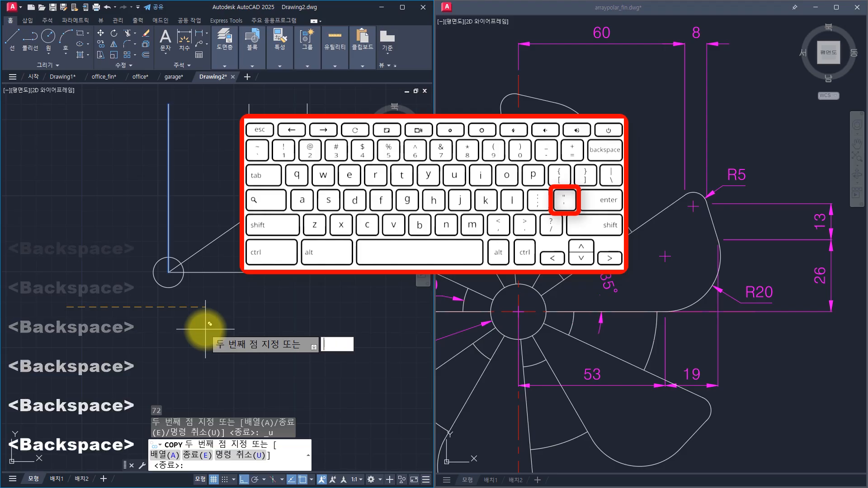
Place another copy of the vertical line to the east, calculating its distance with the transparent 'cal command as 53+19.
type("'")
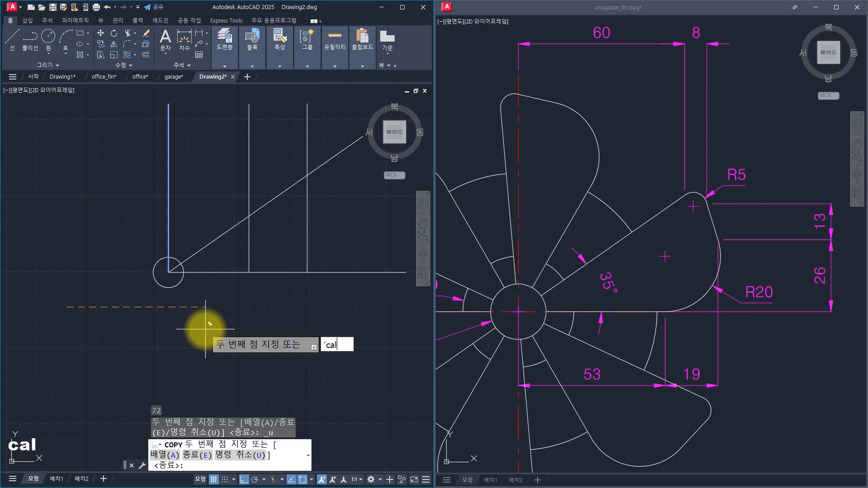
type("cal")
key("Return")
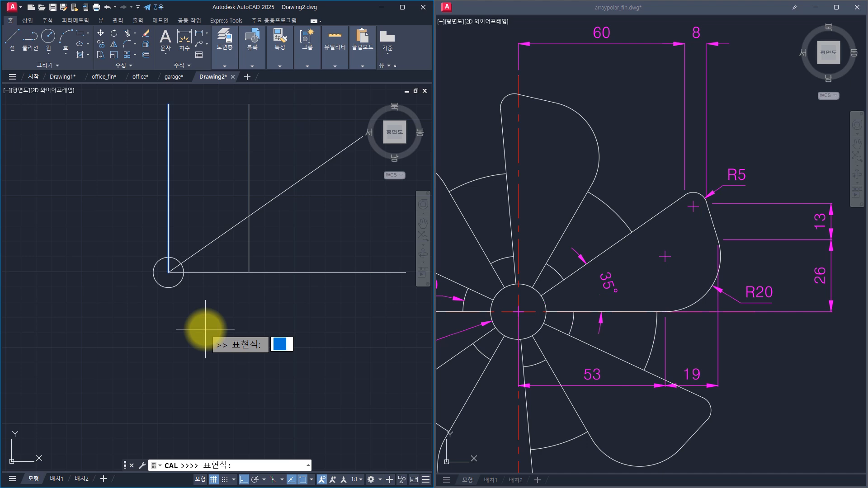
type("53+19")
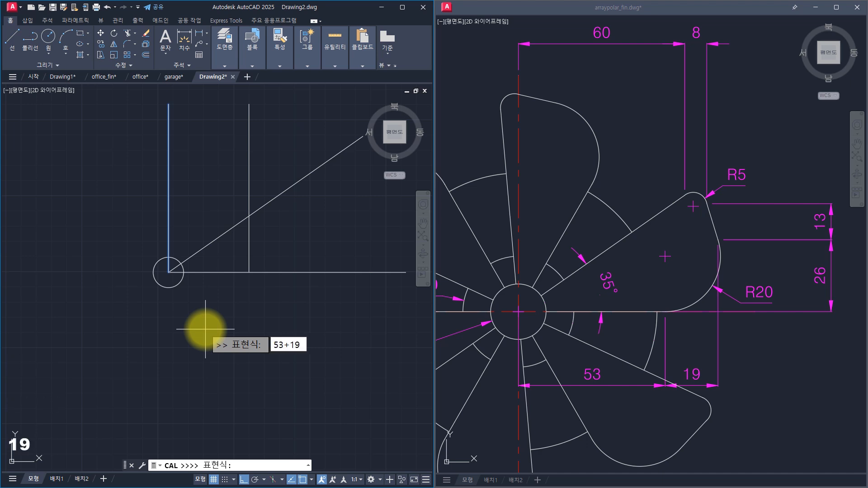
key("Return")
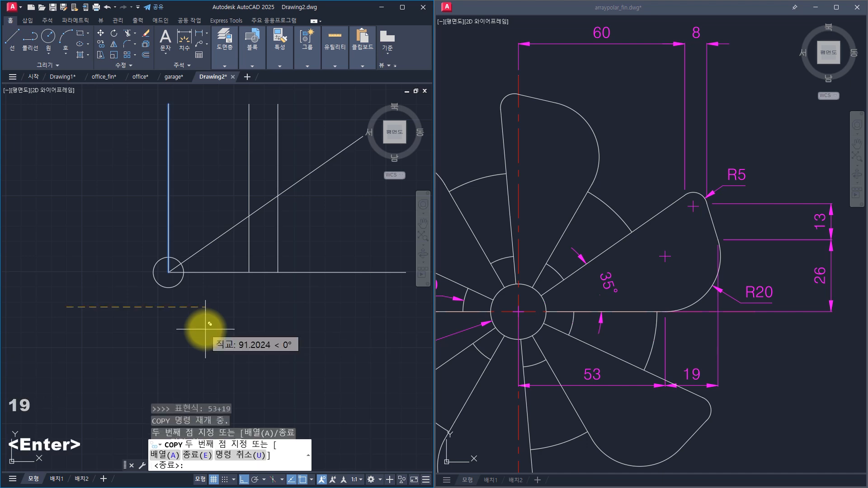
Compare the (+ 53 19) and 'cal 53+19 entries in the command history and end the Copy command.
key("F2")
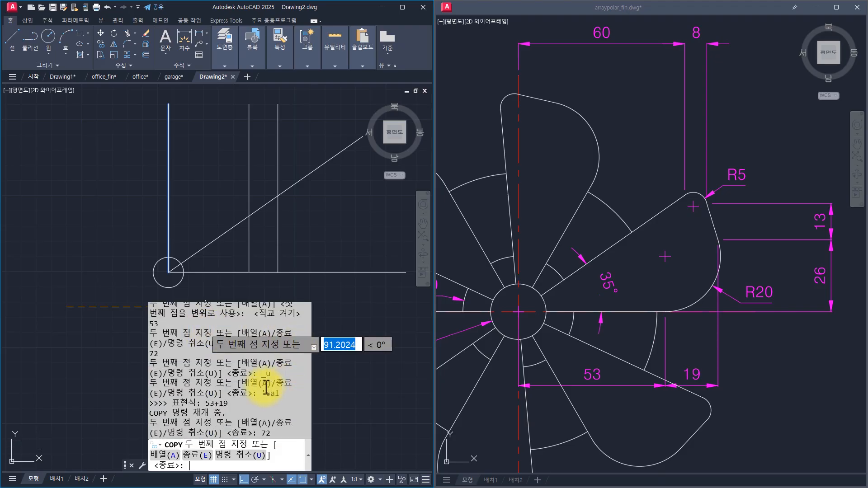
scroll(258, 388, "up", 3)
mouse_move(260, 370)
left_mouse_down()
mouse_move(273, 373)
mouse_move(261, 367)
left_mouse_up()
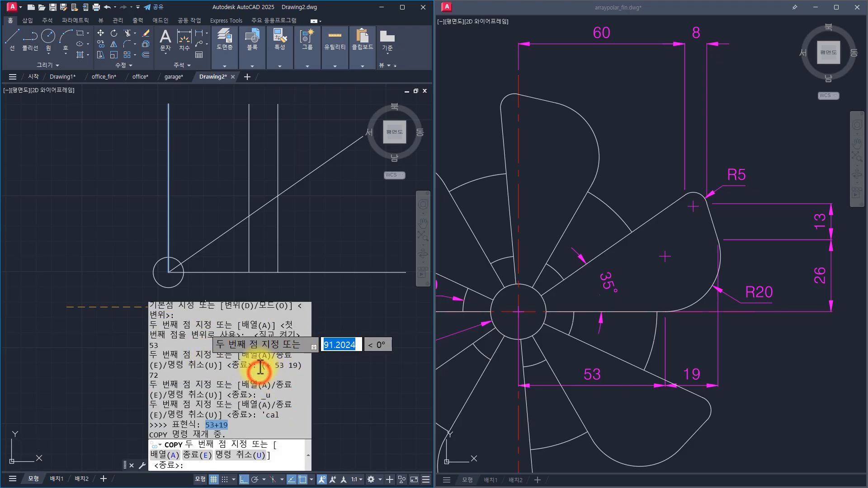
left_click_drag(264, 426, 246, 374)
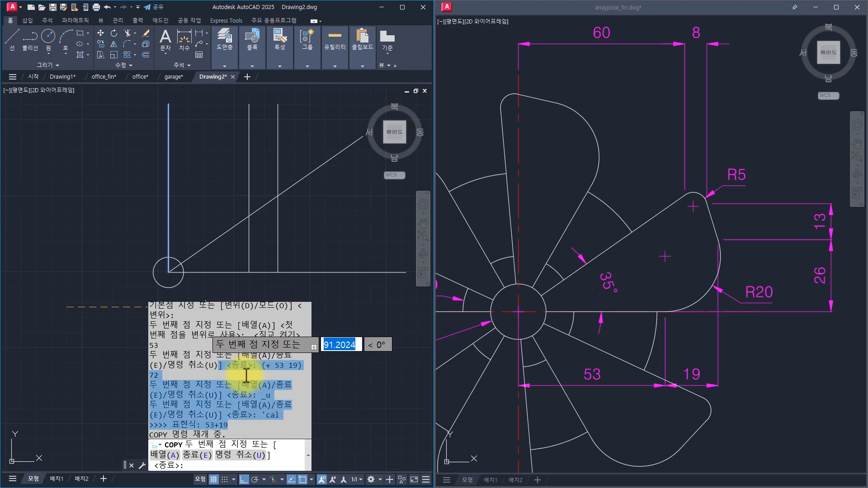
left_click_drag(247, 375, 259, 415)
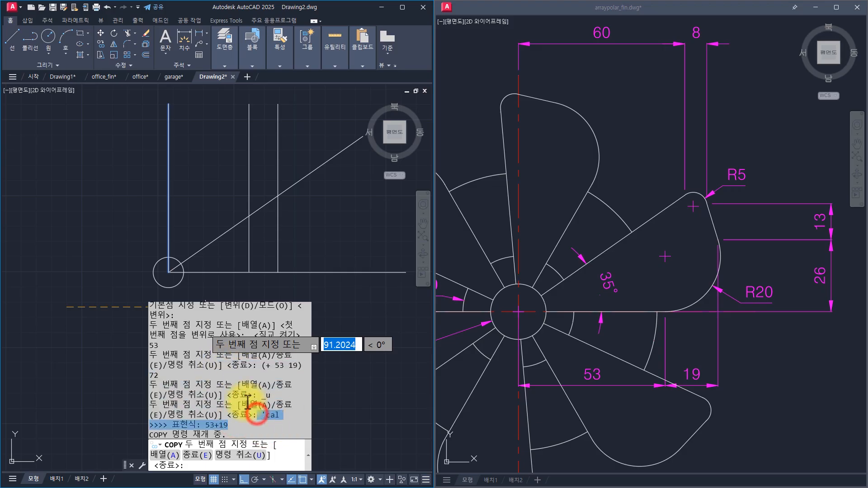
left_click(273, 263)
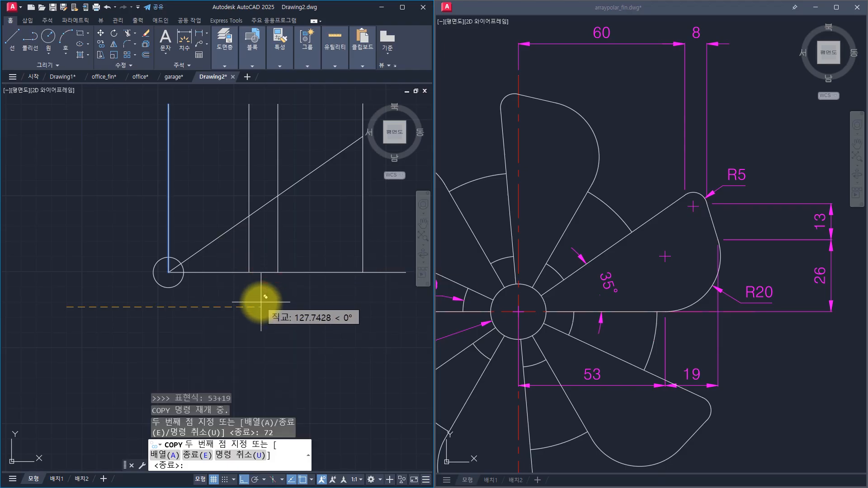
key("Escape")
key("Escape")
key("Escape")
key("Escape")
key("Escape")
key("Escape")
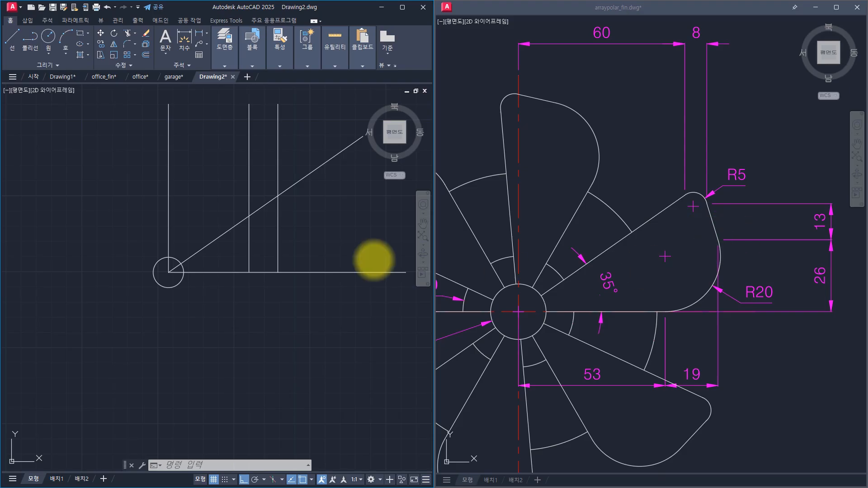
Copy the horizontal line from the circle's centre 26 units straight up.
key("Escape")
key("Escape")
type("co")
key("space")
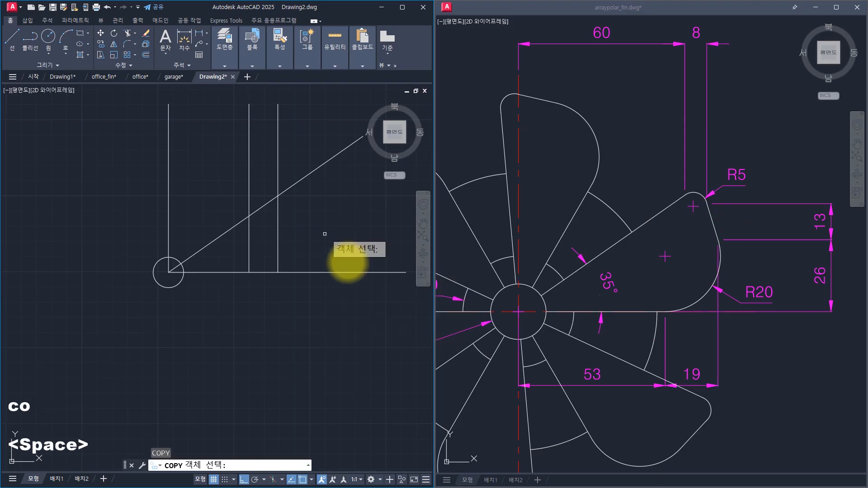
left_click(357, 256)
left_click(305, 321)
key("space")
left_click(250, 370)
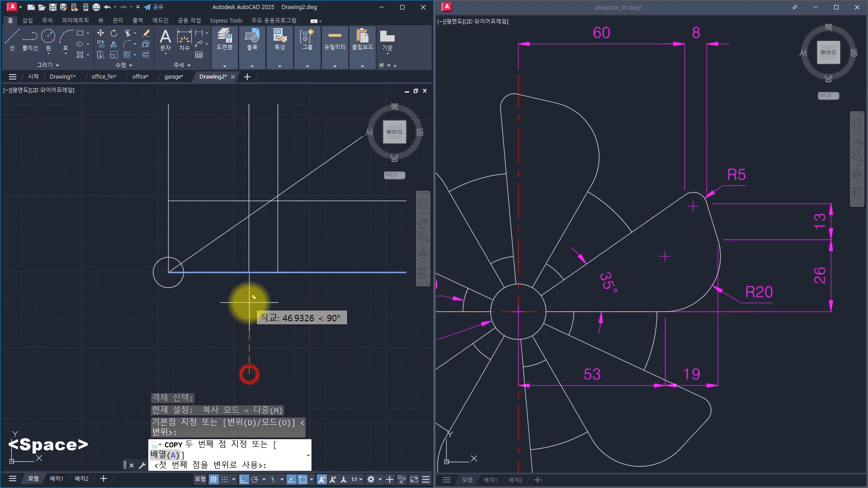
type("26")
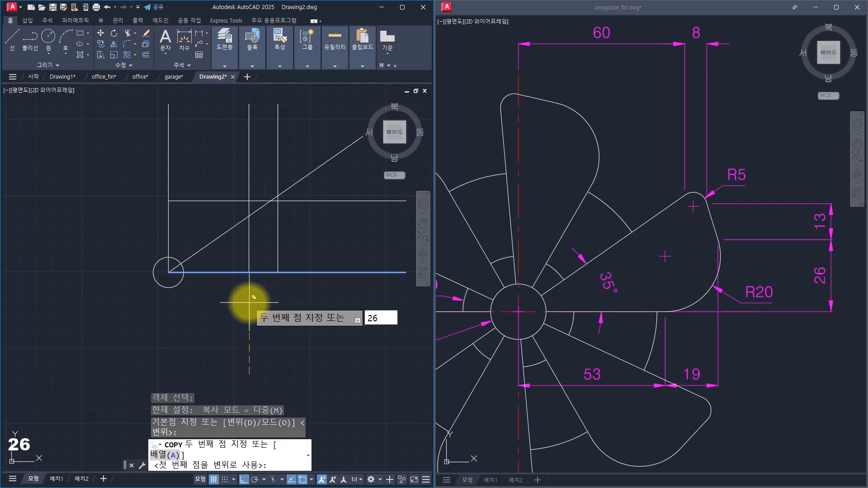
key("space")
Place another copy of the horizontal line above the circle's centre, calculating its distance with the transparent 'cal command as 26+13, and end the Copy command.
type("'cal")
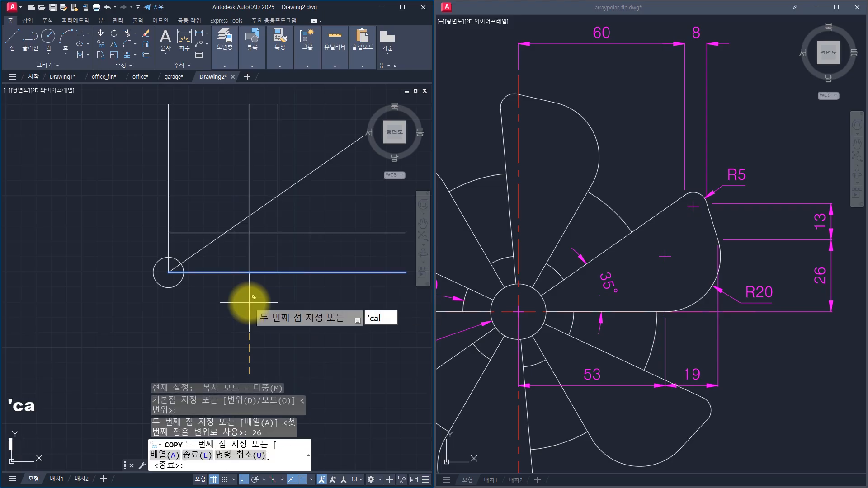
key("Return")
type("26+13")
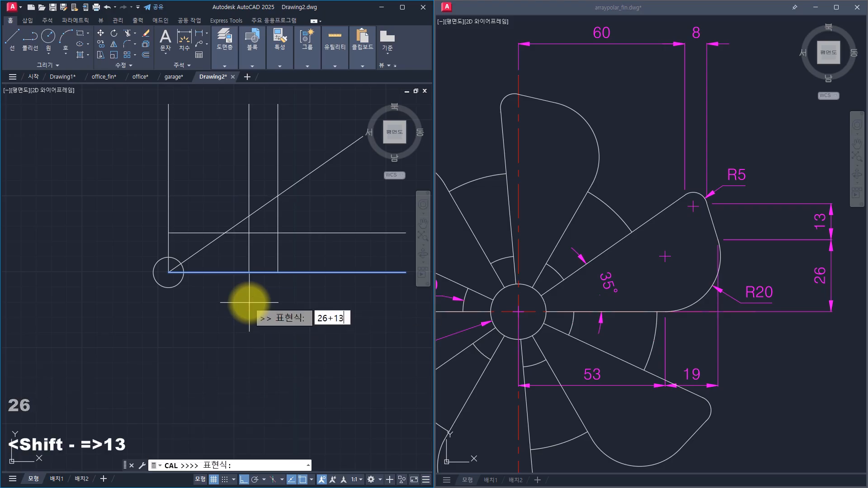
key("Return")
key("space")
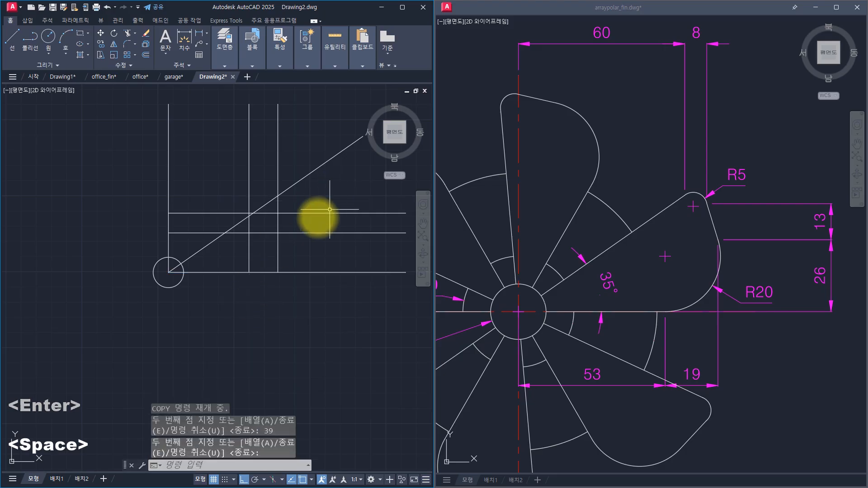
key("Escape")
key("Escape")
key("Escape")
key("Escape")
key("Escape")
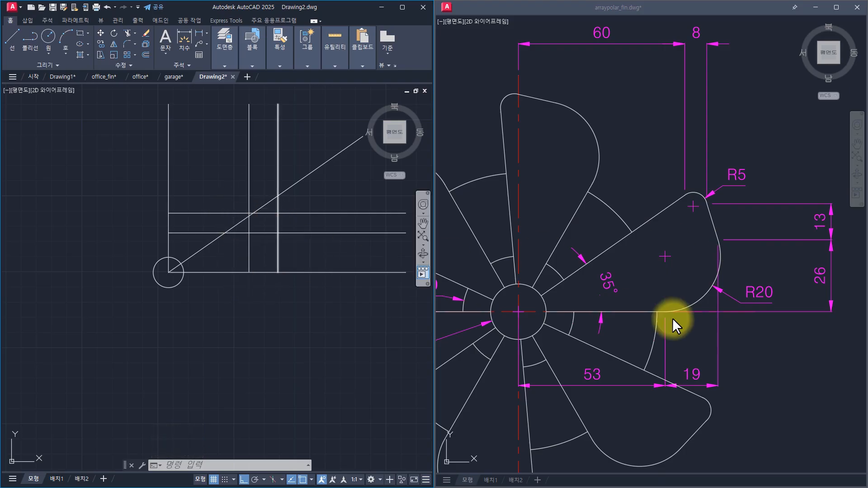
Draw a start-end-radius arc of radius 20 from the first vertical line's foot to where the second vertical line crosses the lower copied horizontal line.
left_click(706, 236)
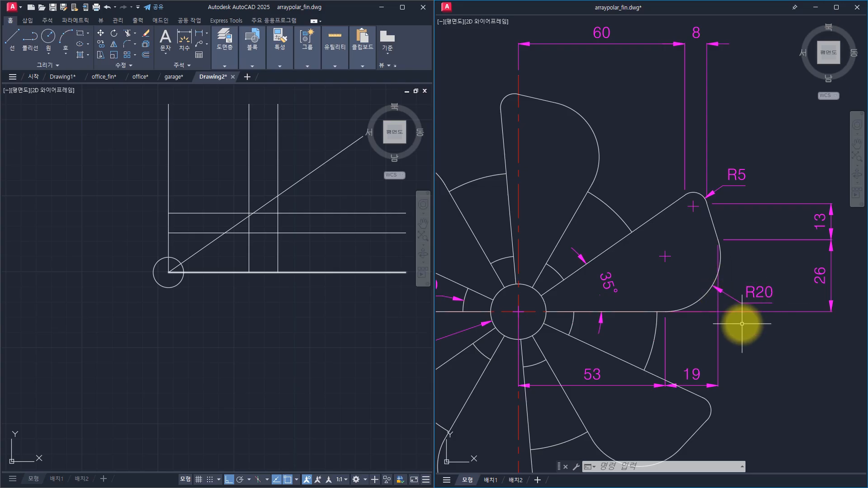
left_click(68, 150)
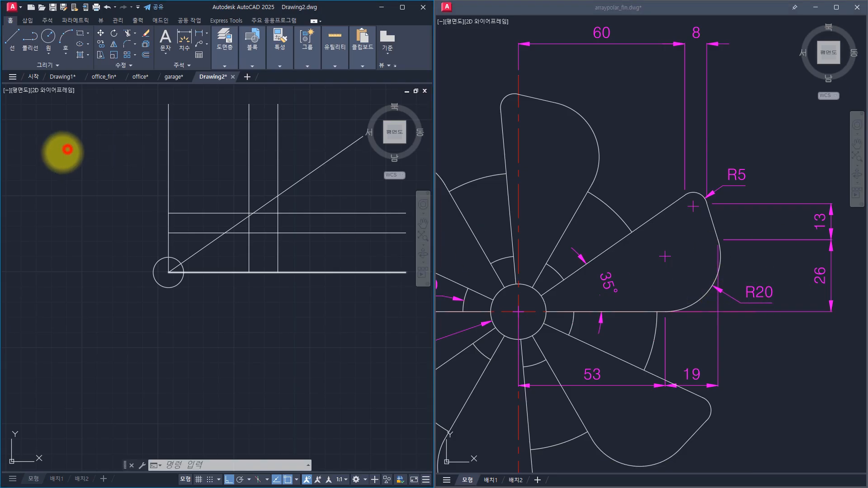
left_click(48, 52)
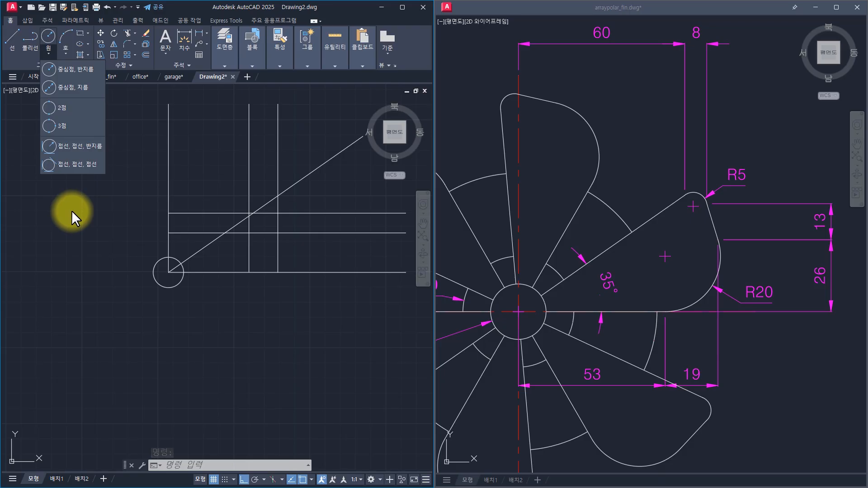
left_click(65, 53)
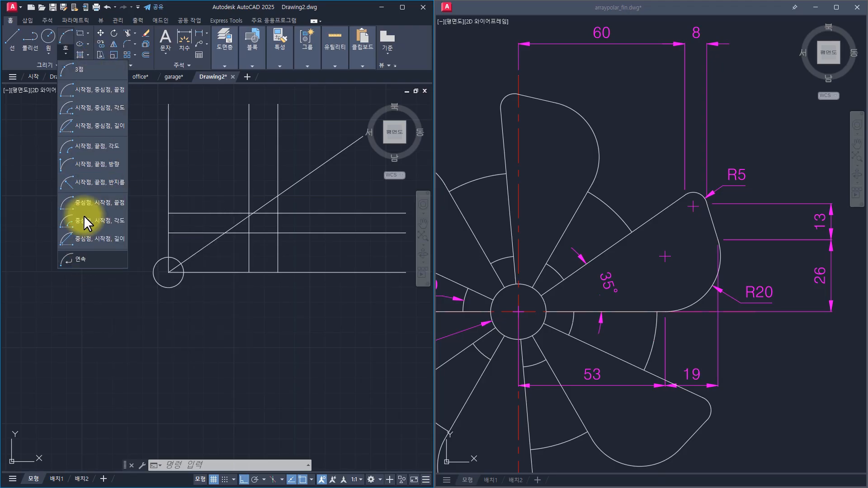
left_click(86, 186)
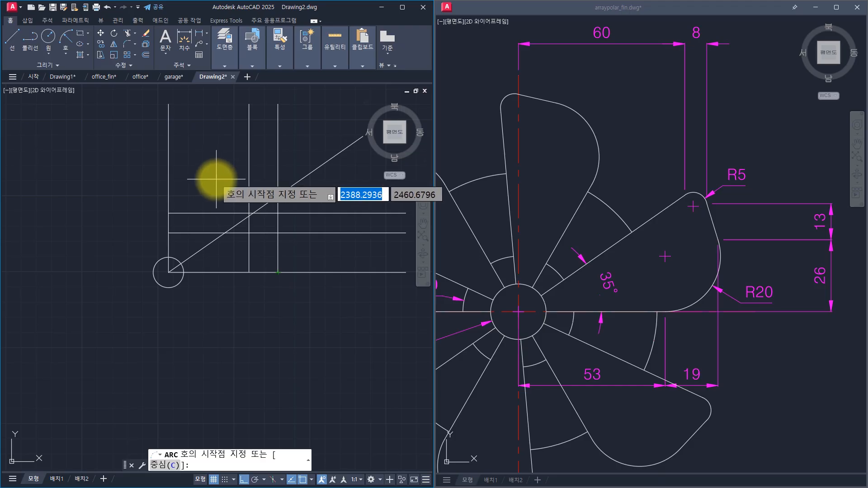
left_click(248, 272)
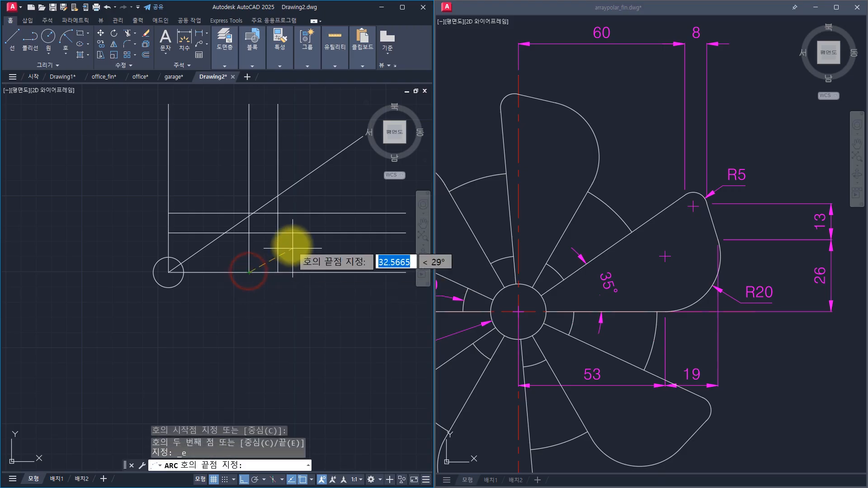
left_click(278, 233)
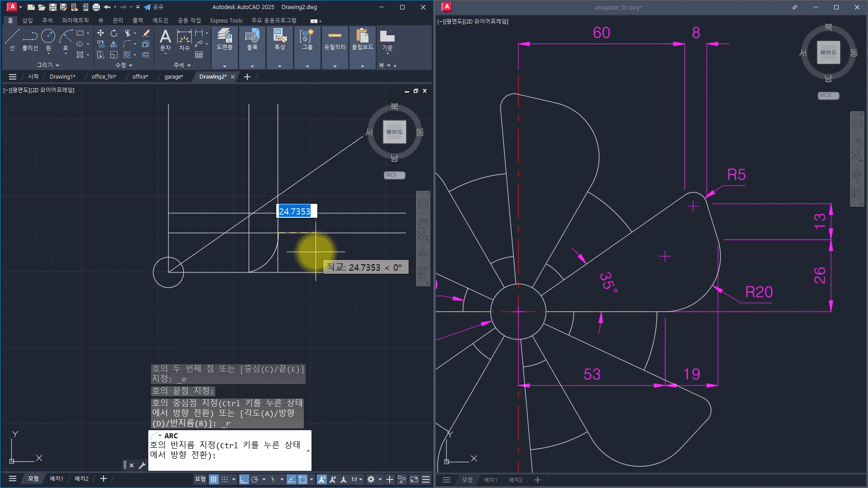
type("20")
key("Return")
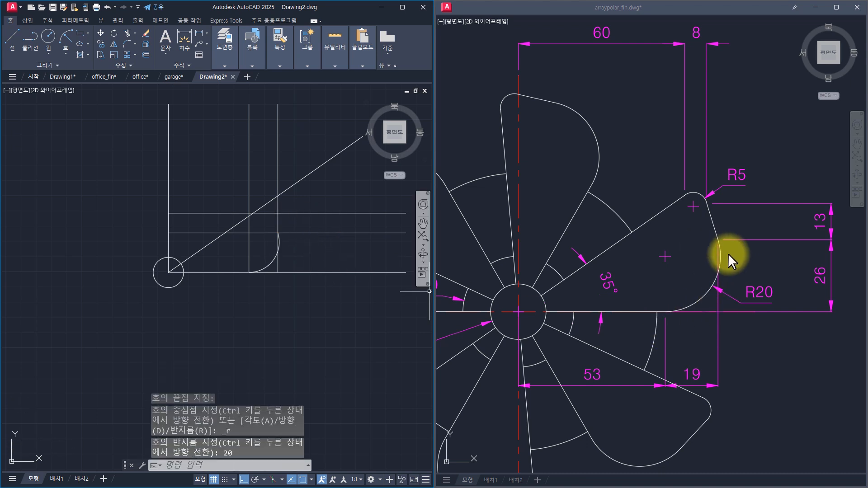
Examine the command history for the prompts and options behind the start-end-radius arc.
key("F2")
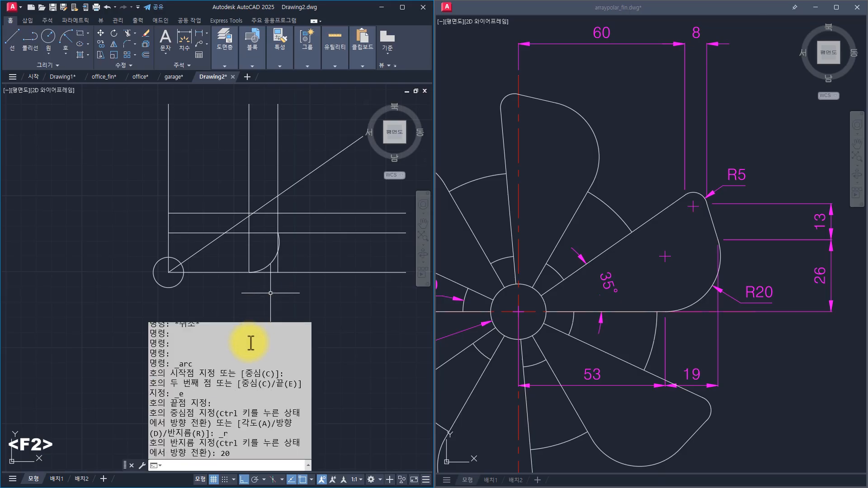
left_click_drag(229, 337, 247, 457)
left_click(236, 371)
left_click_drag(211, 363, 175, 364)
left_click_drag(283, 373, 170, 375)
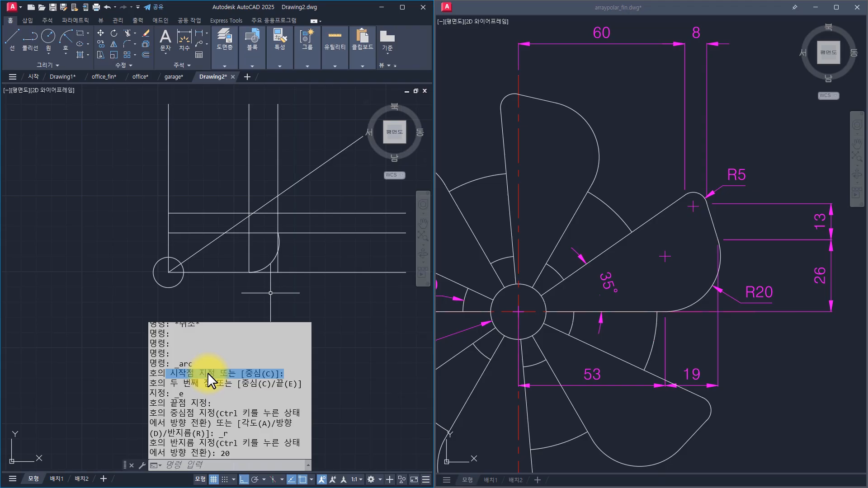
left_click_drag(301, 384, 276, 383)
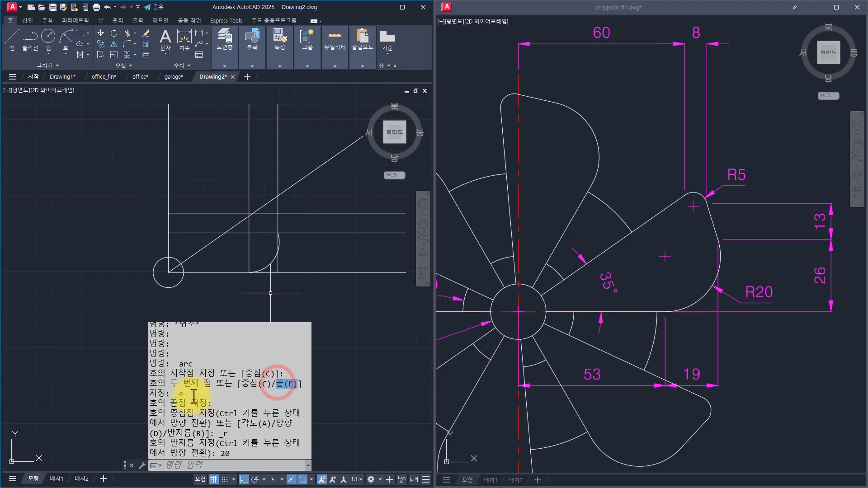
left_click_drag(175, 395, 223, 398)
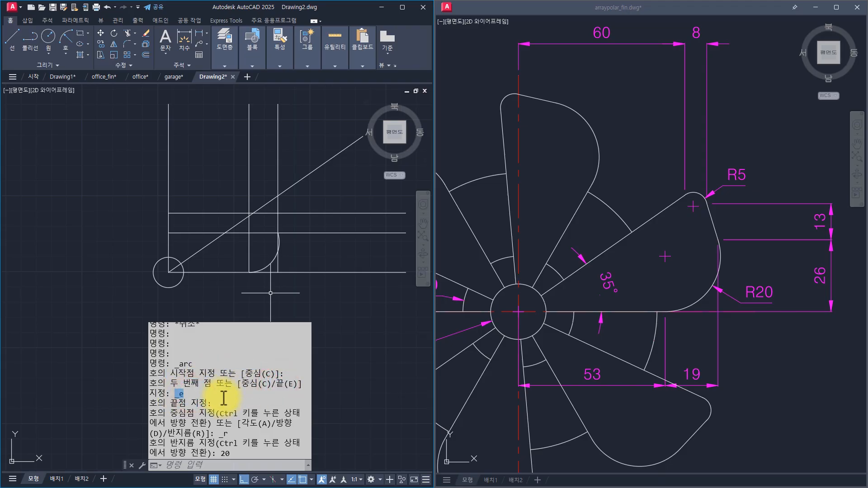
left_click_drag(158, 402, 231, 403)
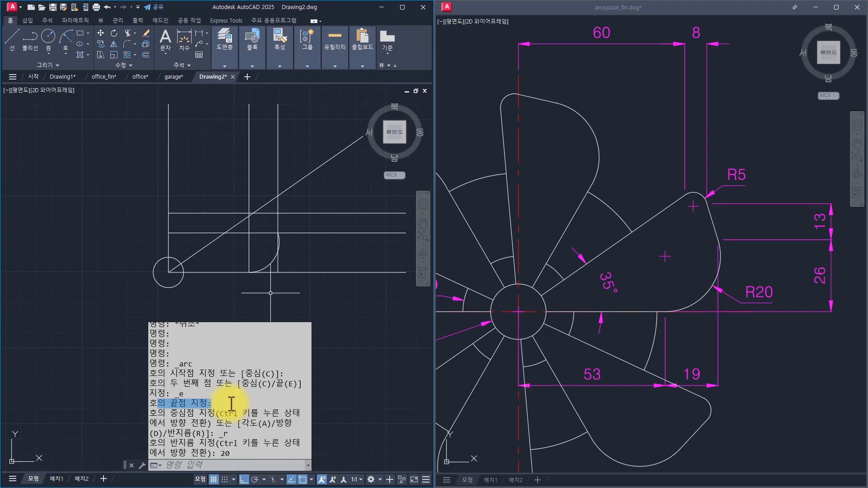
left_click_drag(168, 433, 228, 433)
left_click(265, 283)
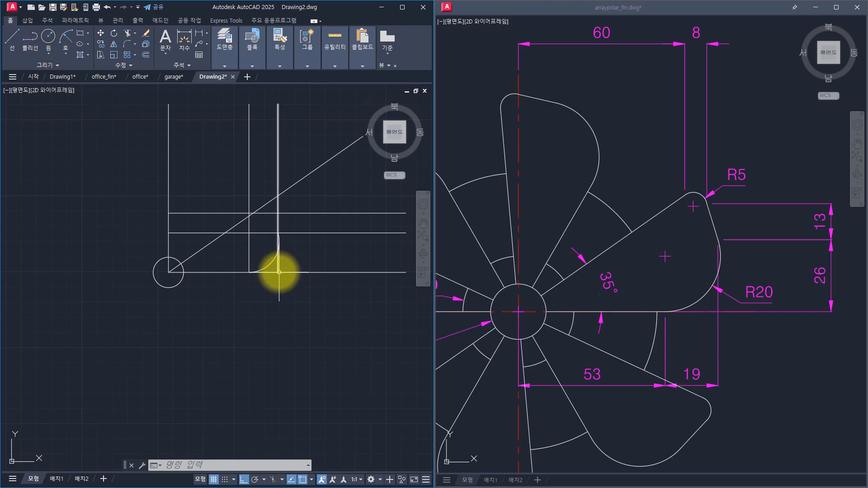
Erase the radius 20 arc.
left_click(267, 264)
left_click(258, 248)
type("e")
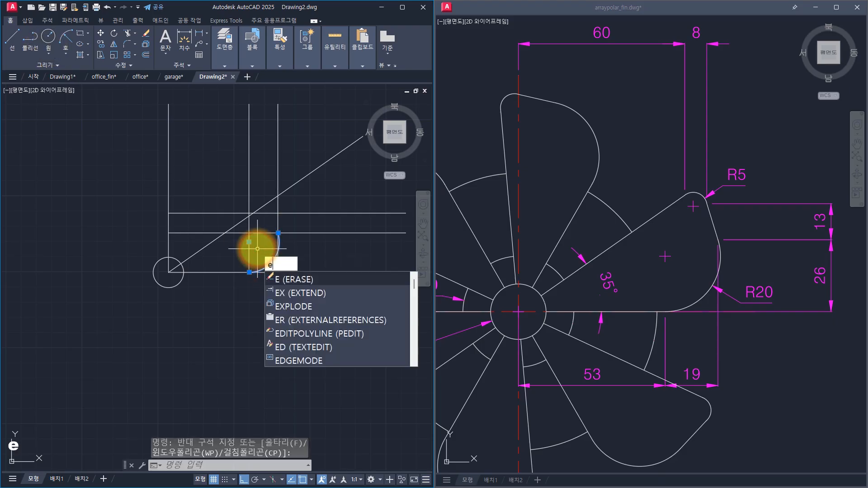
key("space")
Redraw the arc between the same two intersections with the Arc command's End and Radius options, using a radius of 20.
type("a")
key("space")
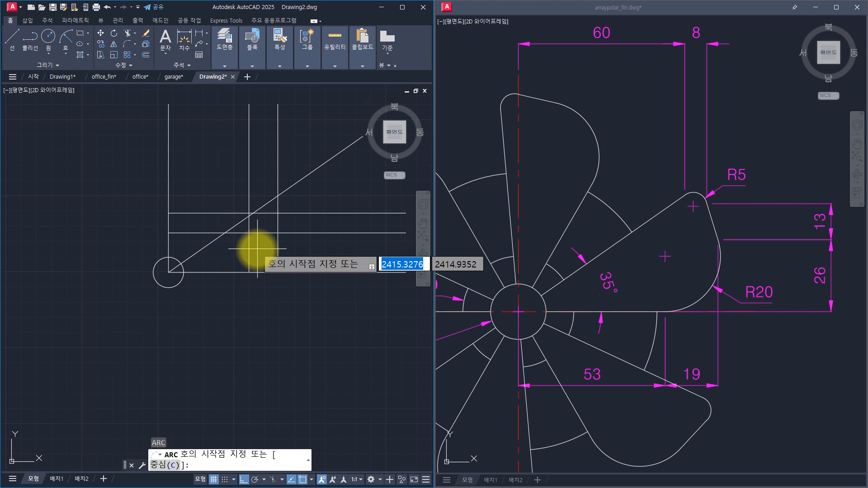
left_click(248, 271)
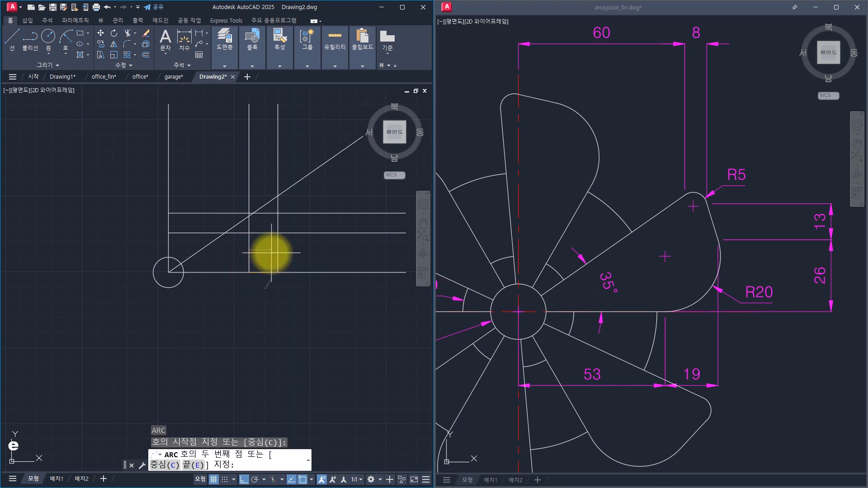
type("e")
key("space")
left_click(277, 232)
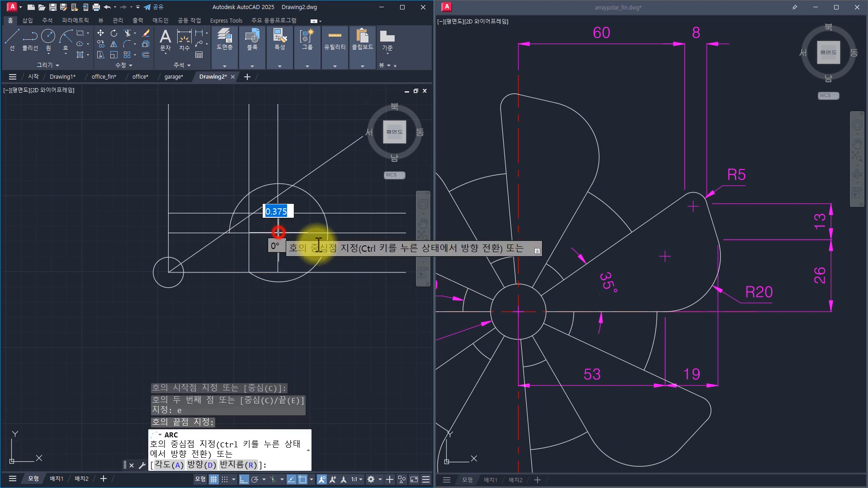
type("r")
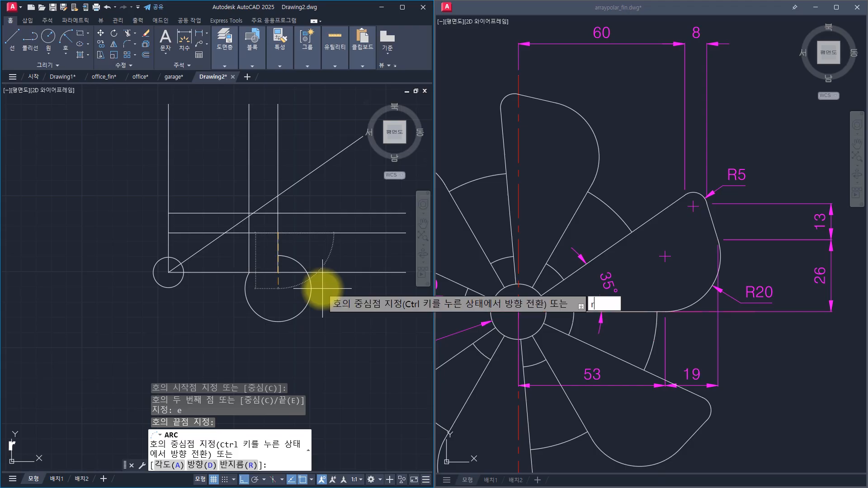
key("space")
type("20")
key("Return")
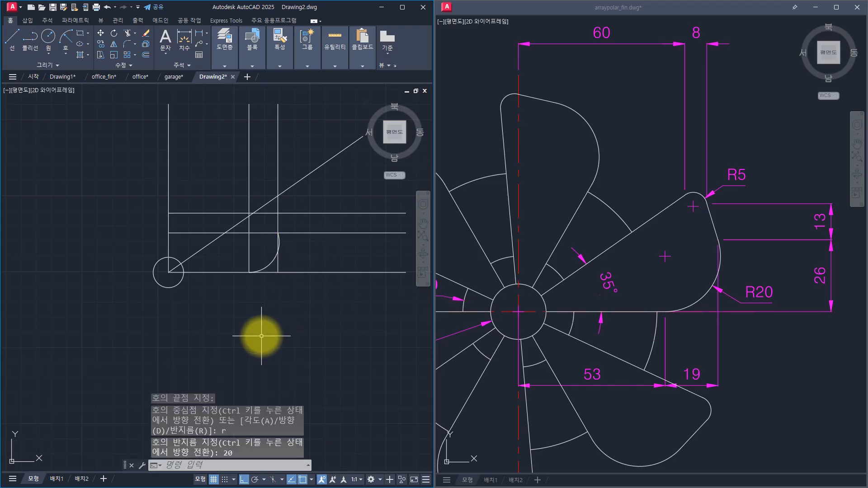
key("Escape")
key("Escape")
key("Escape")
key("Escape")
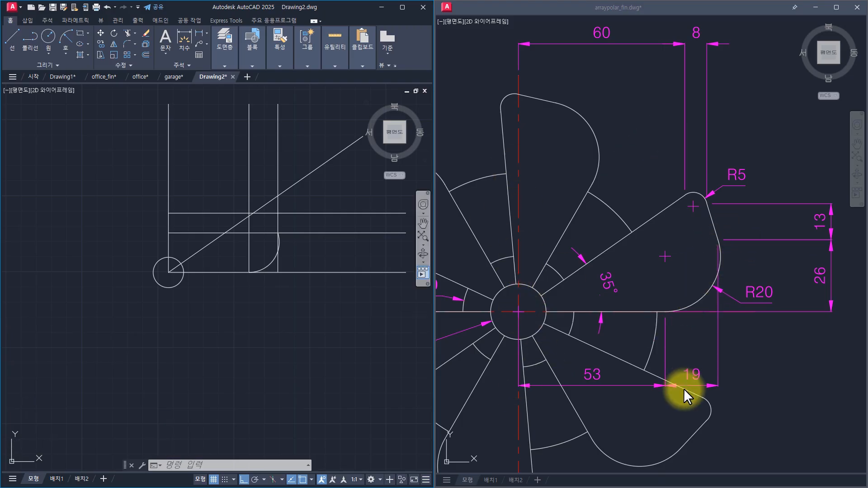
Erase the two copied vertical construction lines that located the arc's ends.
left_click(293, 113)
left_click(227, 150)
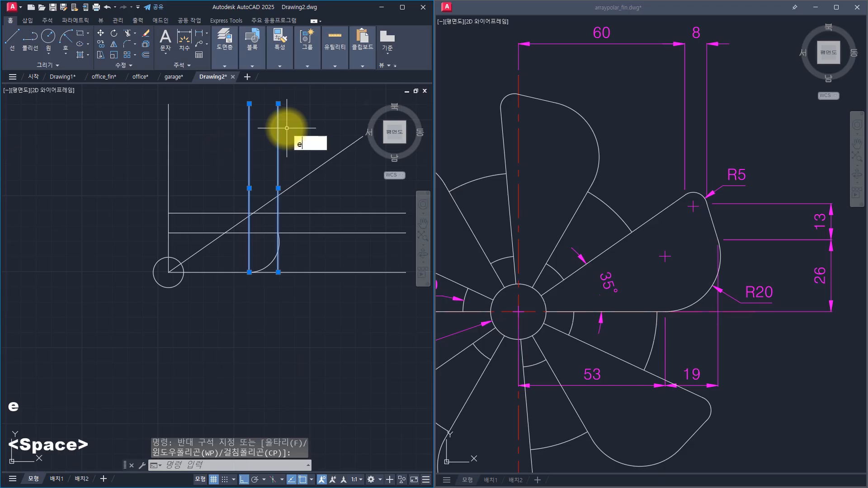
key("space")
key("Escape")
key("Escape")
key("Escape")
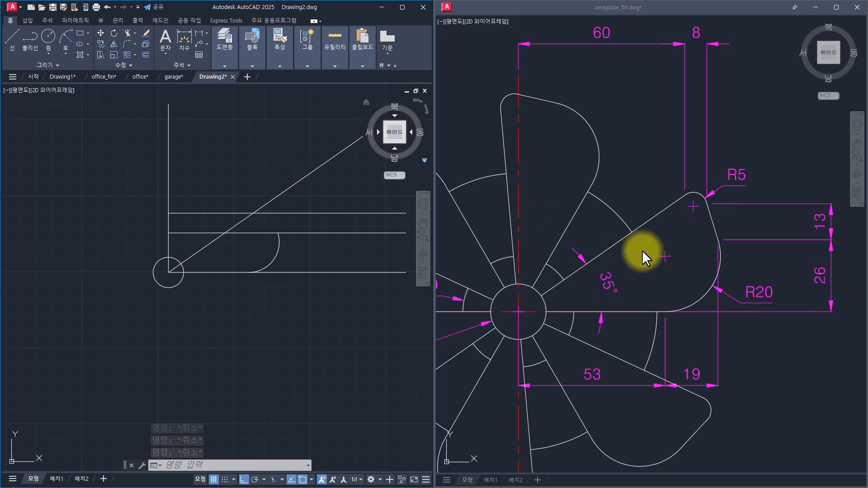
Copy the vertical line through the circle's centre to the east at distances of 60 and 68.
left_click(230, 120)
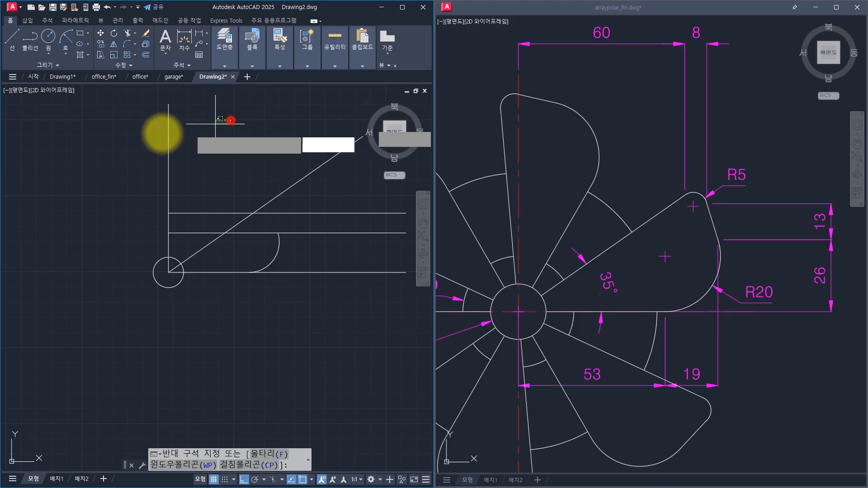
key("space")
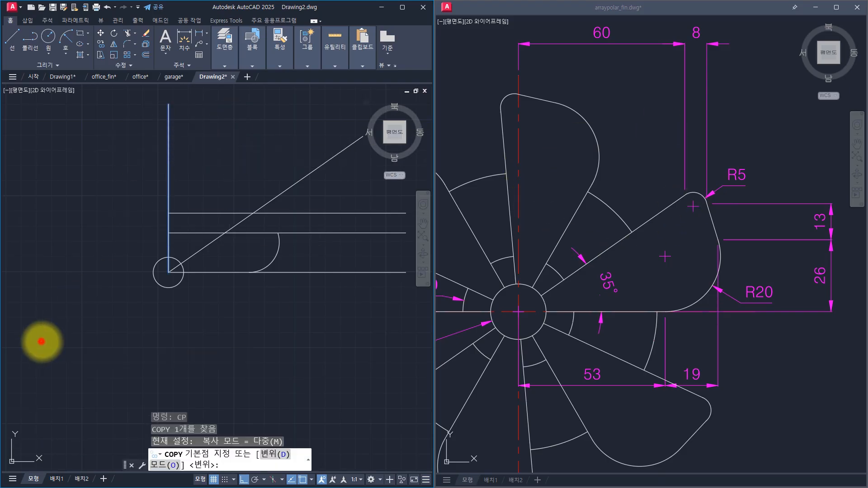
left_click(40, 342)
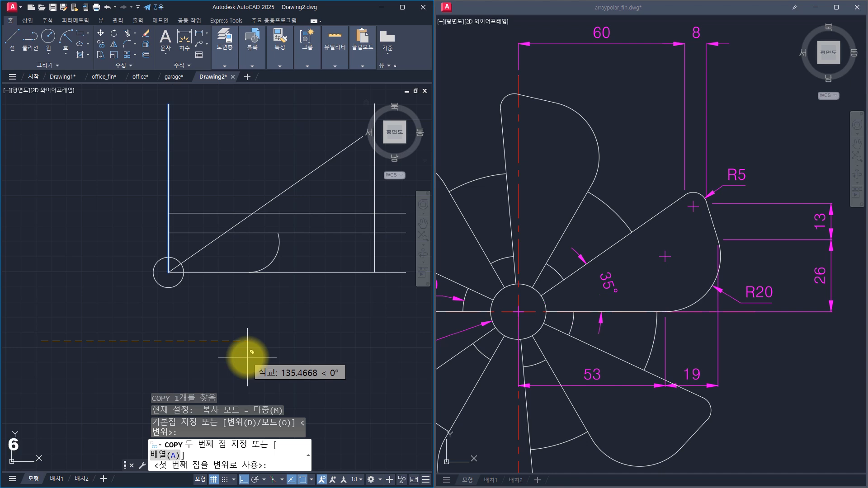
type("60")
key("space")
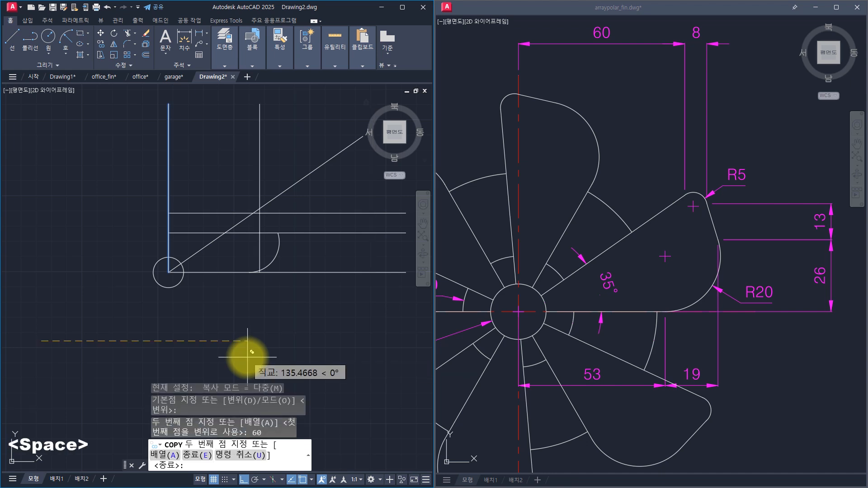
type("68")
key("space")
key("Escape")
key("Escape")
key("Escape")
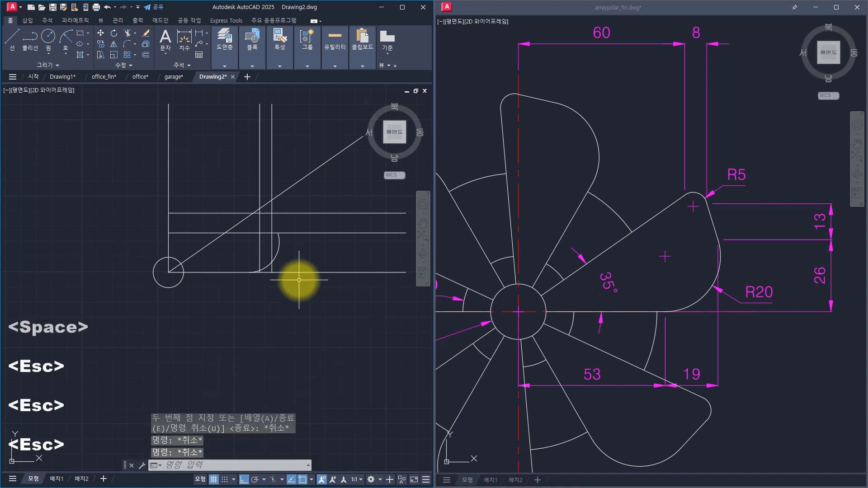
Highlight the two copied vertical lines, the slanted line and the upper horizontal line to identify the R5 arc's end intersections.
left_click(267, 138)
left_click(244, 145)
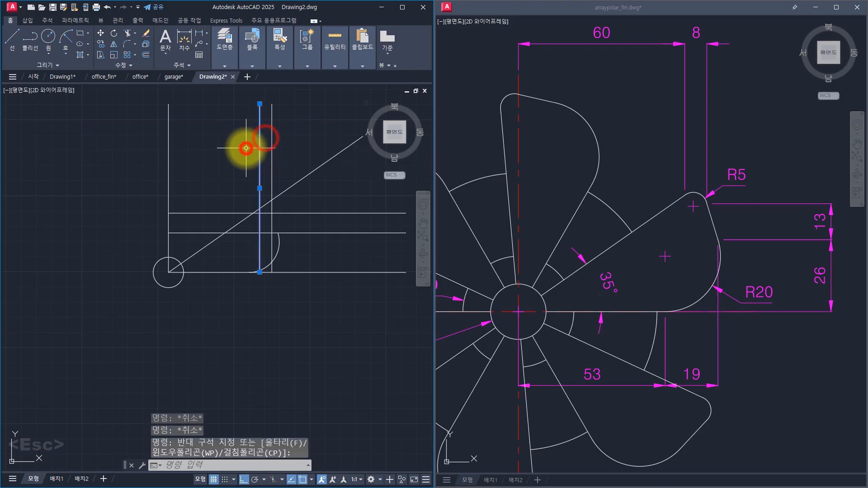
left_click(345, 189)
left_click(300, 142)
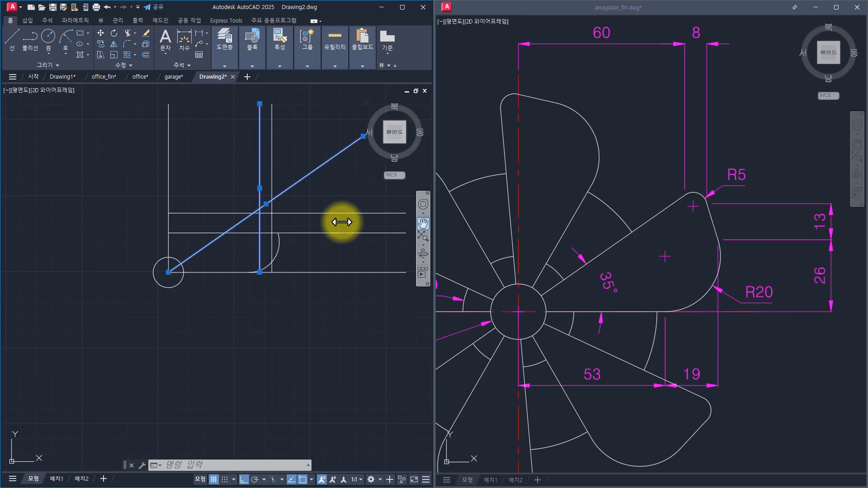
left_click(330, 215)
left_click(283, 153)
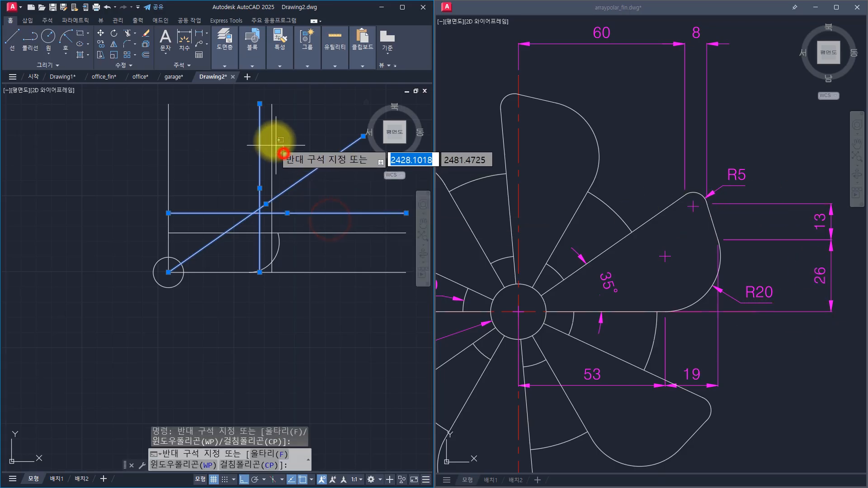
left_click(271, 135)
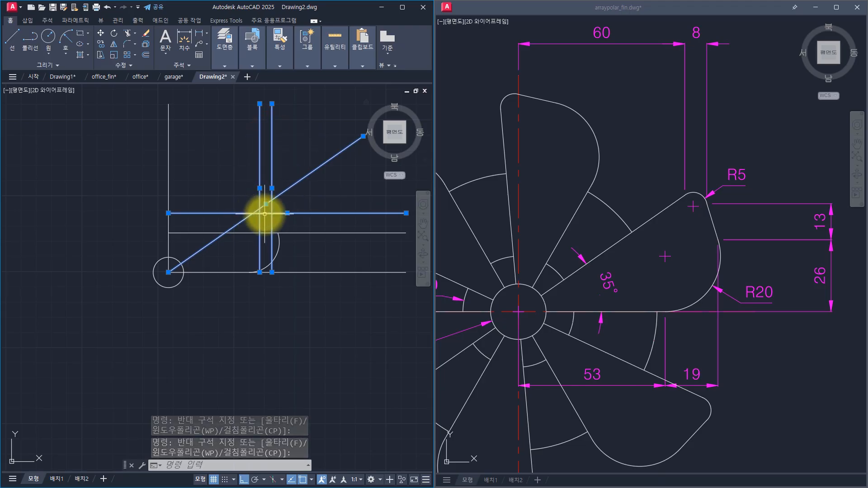
scroll(265, 213, "up", 6)
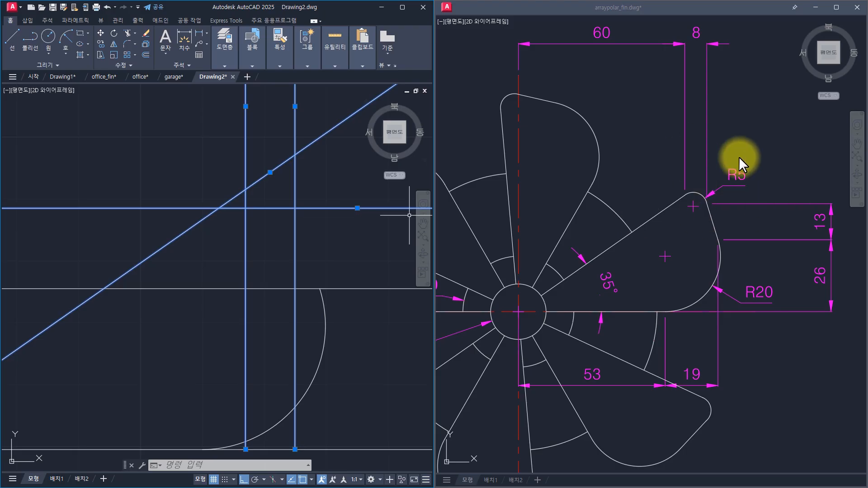
key("Escape")
key("Escape")
key("Escape")
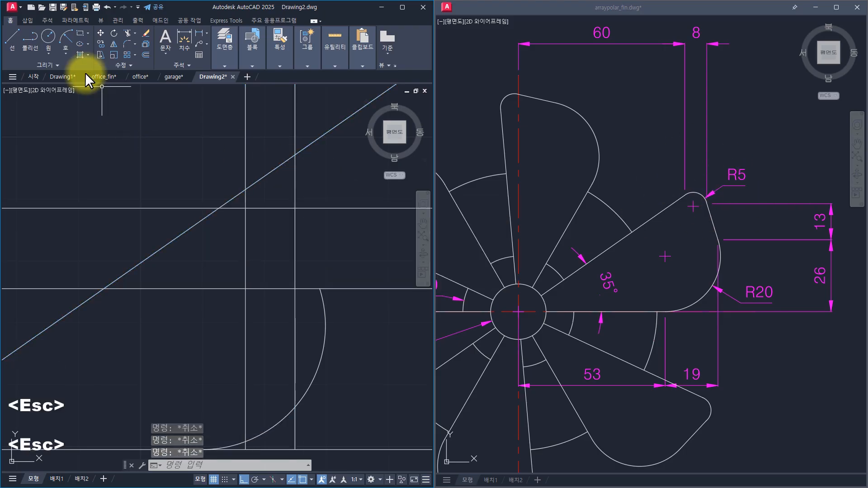
Draw a radius 5 arc with End and Radius options, from the 68 vertical's upper-horizontal intersection to the 60 vertical's slanted-line intersection.
left_click(65, 53)
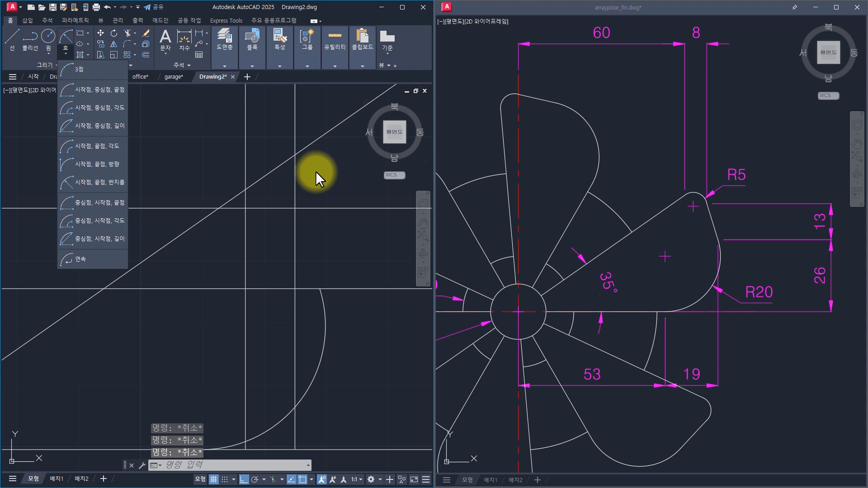
key("Escape")
type("a")
key("space")
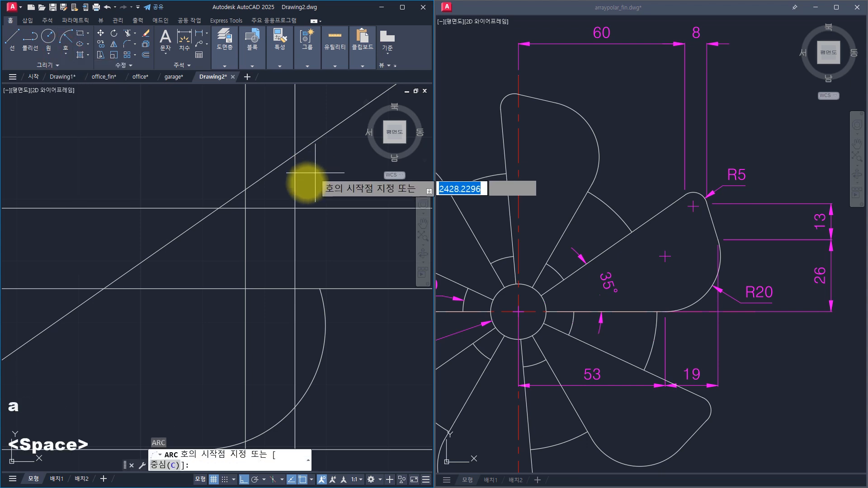
left_click(294, 208)
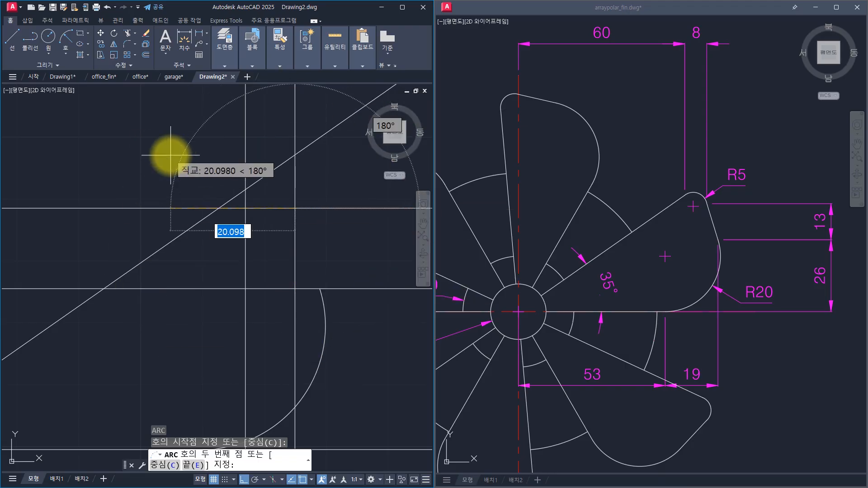
key("space")
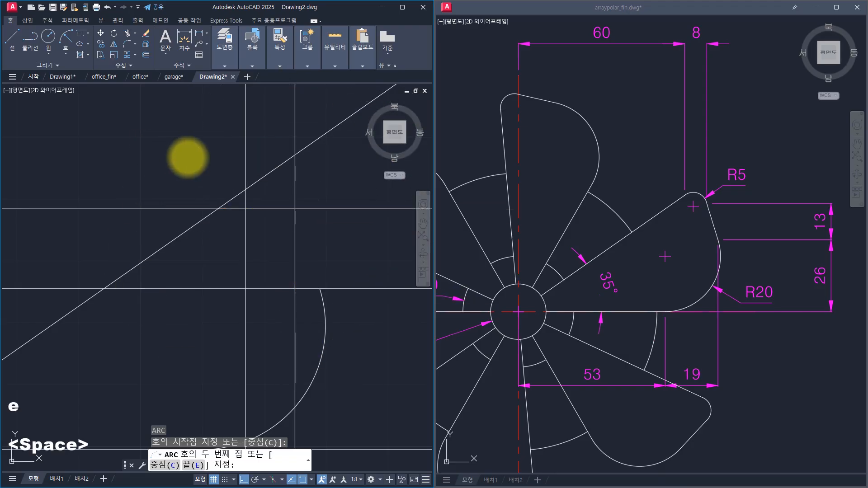
left_click(243, 189)
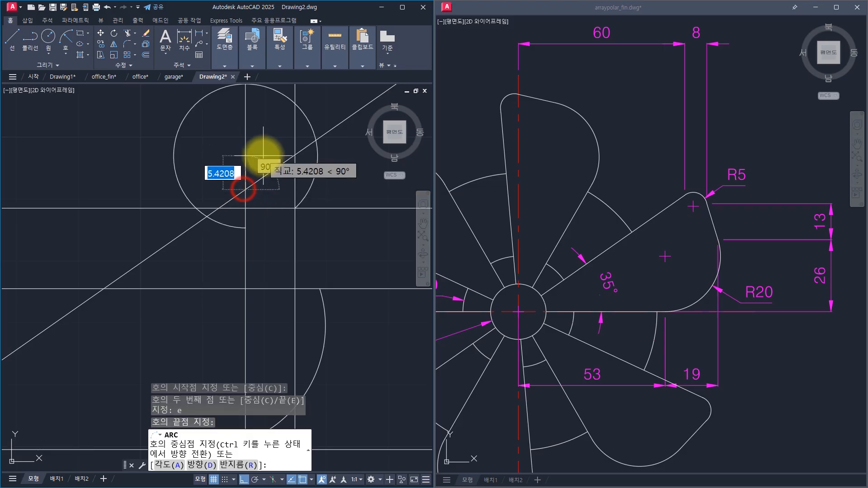
type("r")
key("space")
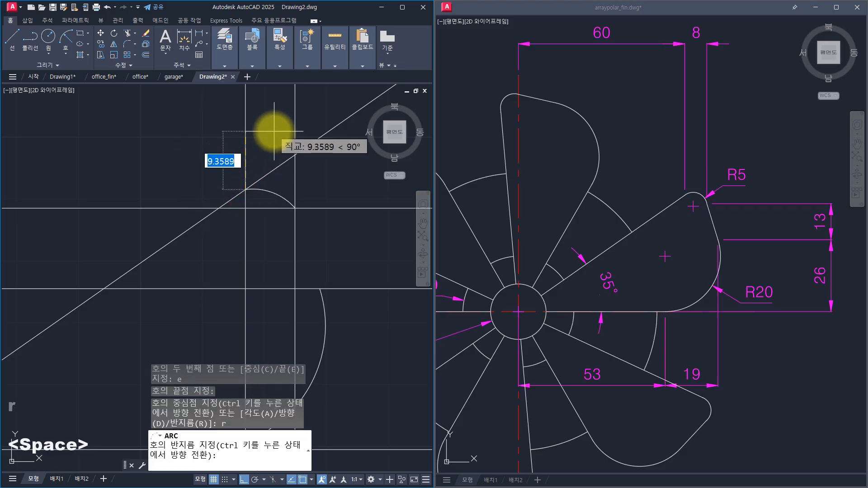
type("5")
key("space")
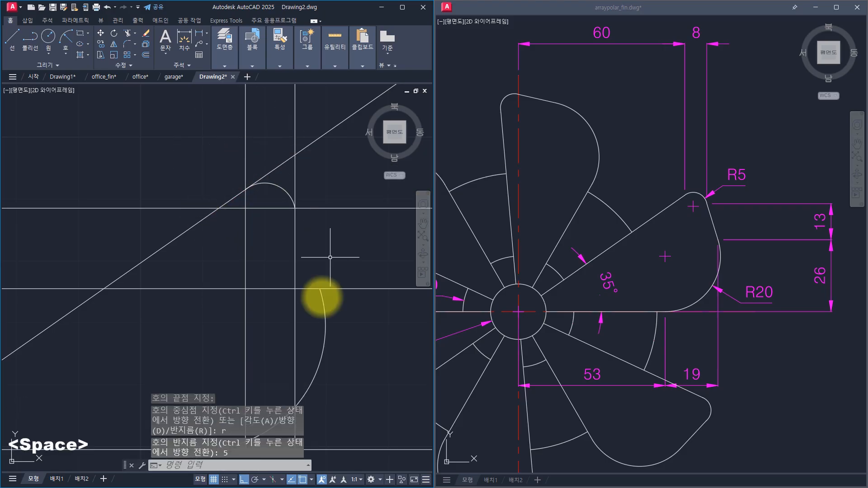
key("Escape")
key("Escape")
key("Escape")
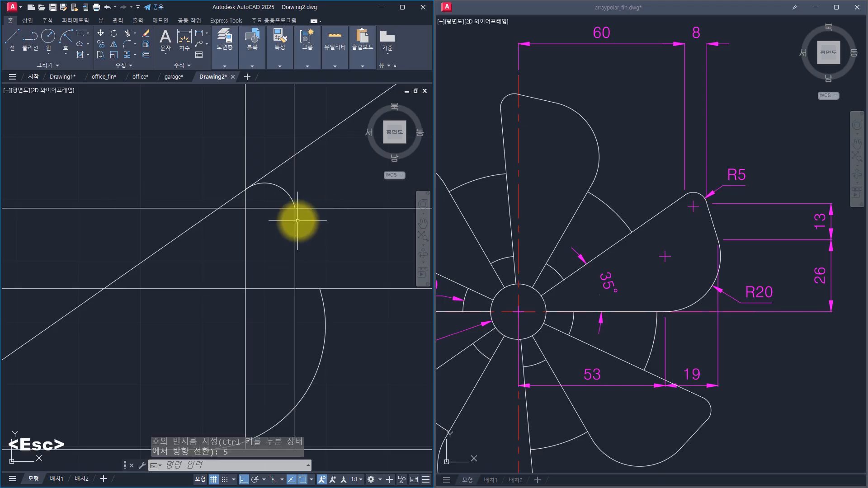
Draw a line from the upper end of the R20 arc to the nearby end of the R5 arc.
left_click(10, 40)
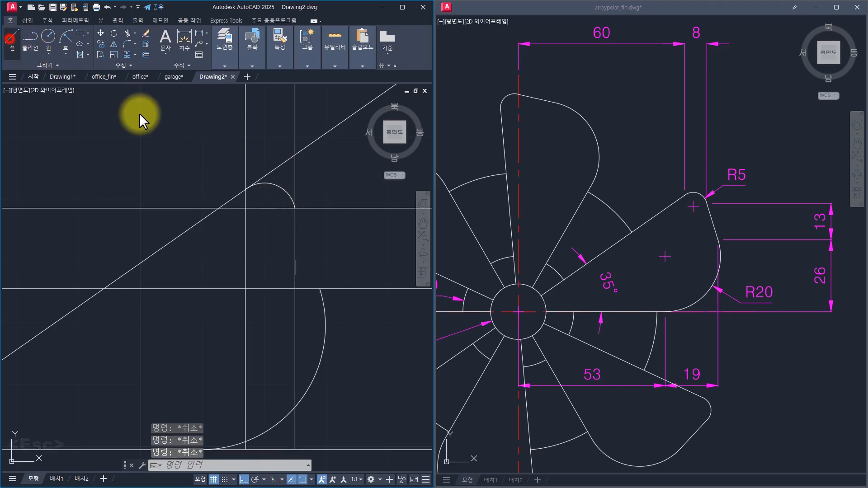
left_click(319, 288)
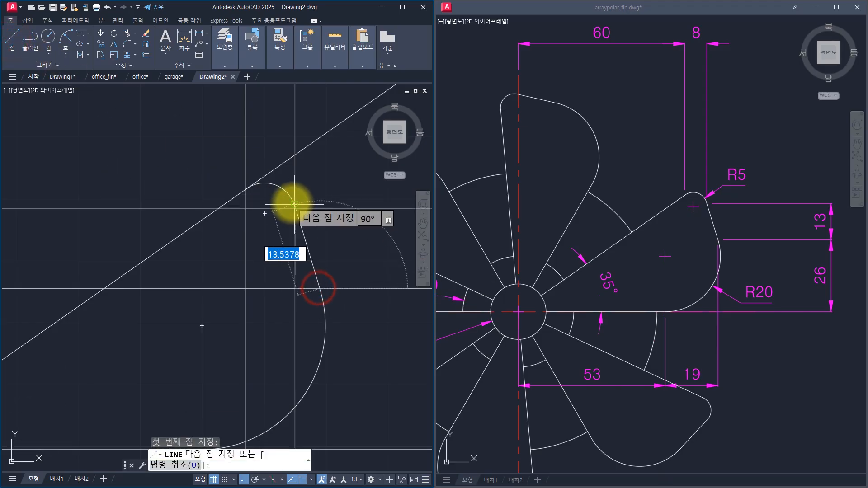
left_click(295, 208)
scroll(332, 245, "down", 2)
key("space")
Erase the three vertical construction lines and the two horizontal construction lines above the blade's base line.
scroll(332, 246, "down", 2)
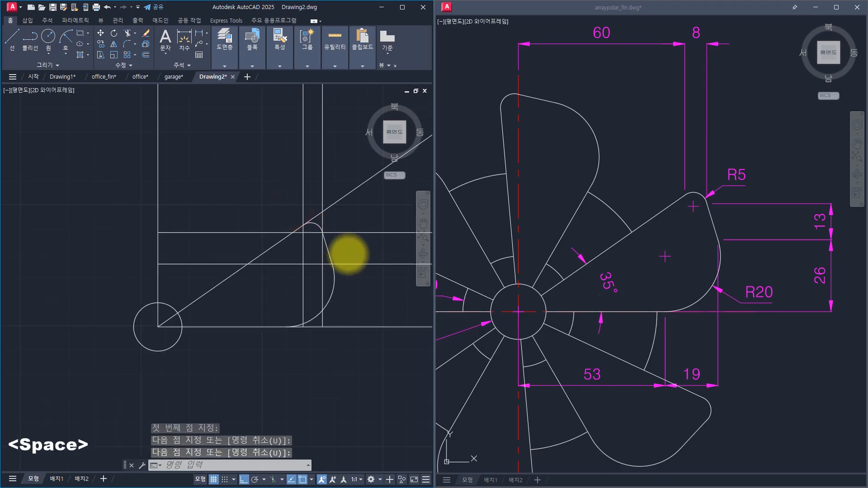
scroll(354, 266, "down", 1)
scroll(294, 271, "up", 1)
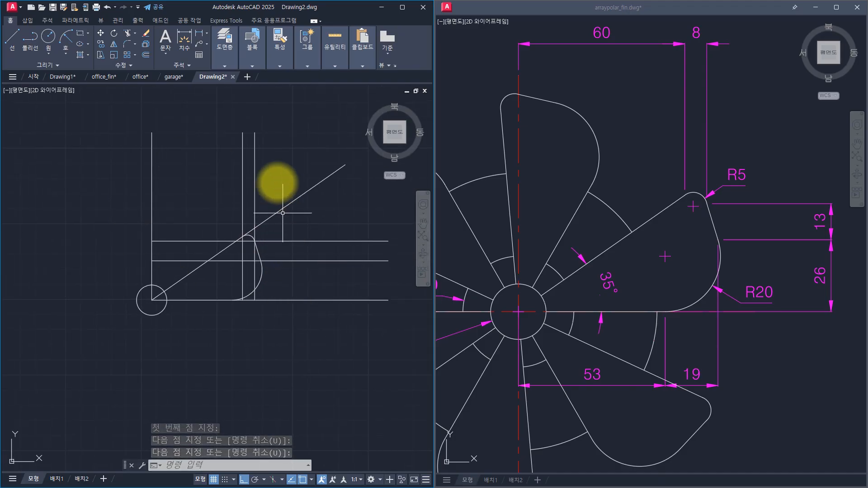
key("Escape")
left_click(275, 170)
left_click(106, 148)
type("e")
key("space")
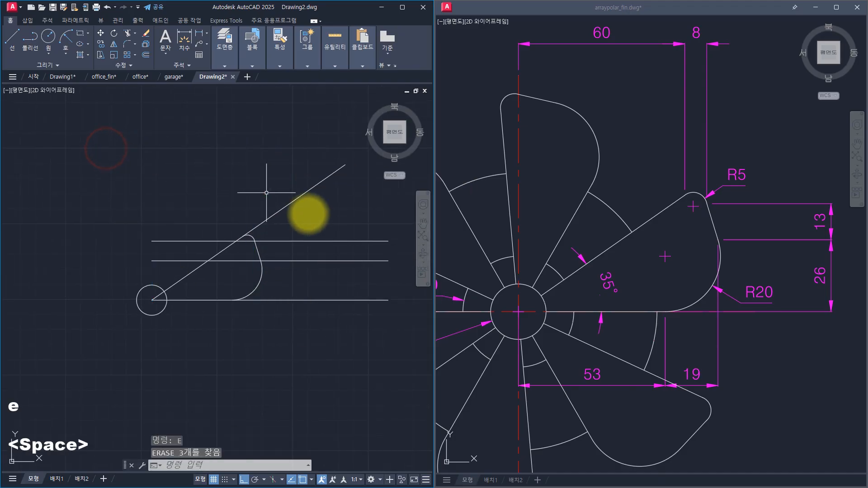
left_click(357, 275)
left_click(327, 220)
type("e")
key("space")
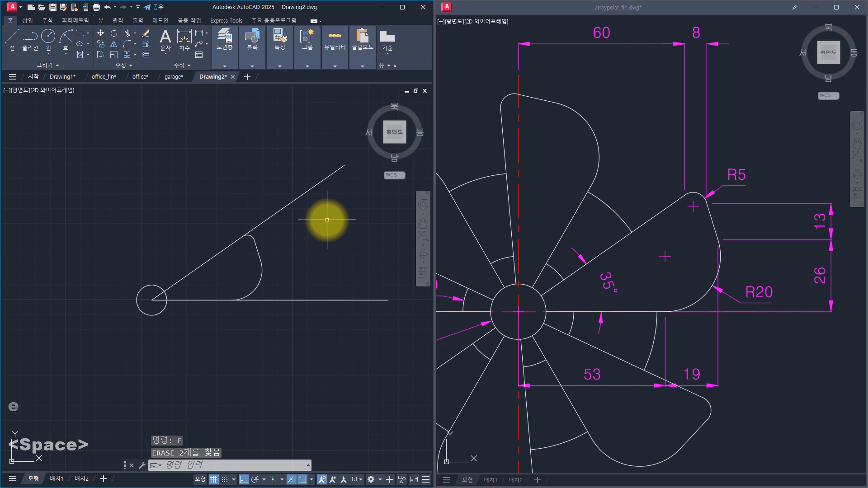
Trim the slanted and base lines where they extend past the blade outline and inside the hub circle.
type("tr")
key("space")
left_click_drag(277, 156, 325, 354)
left_click(158, 306)
left_click(152, 292)
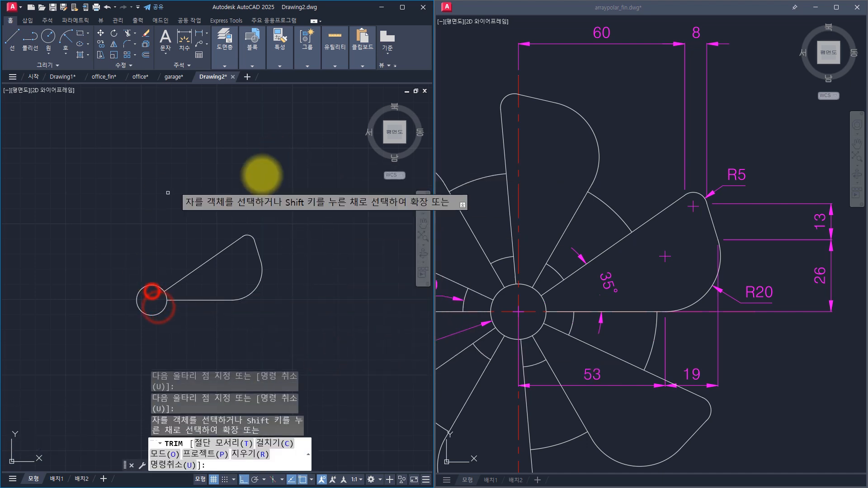
scroll(174, 276, "up", 2)
middle_click_drag(250, 237, 296, 225)
key("Escape")
key("Escape")
key("Escape")
key("Escape")
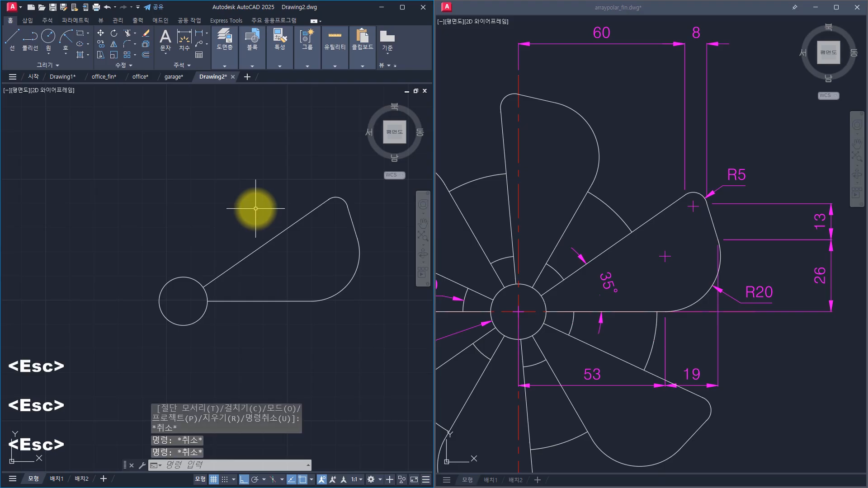
key("Escape")
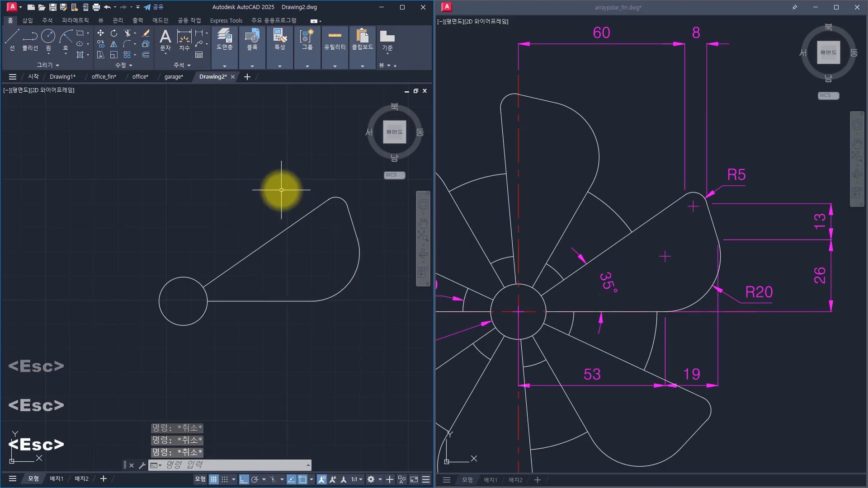
Compare the R5 corner in arraypolar_fin.dwg with the junction of the R5 arc and slanted line in Drawing2.
left_click(694, 220)
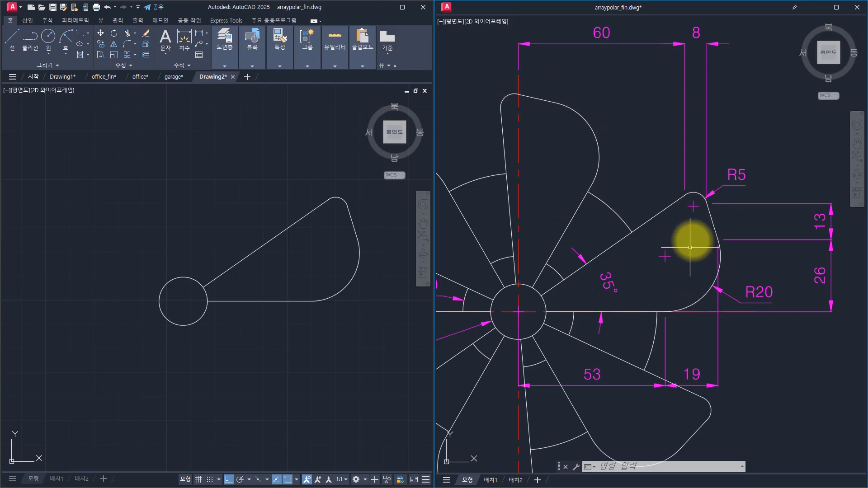
key("Escape")
key("Escape")
key("Escape")
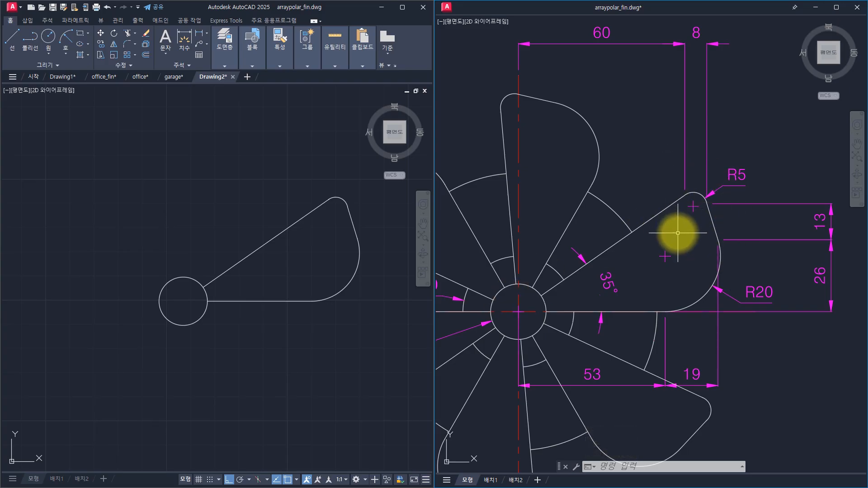
left_click(339, 198)
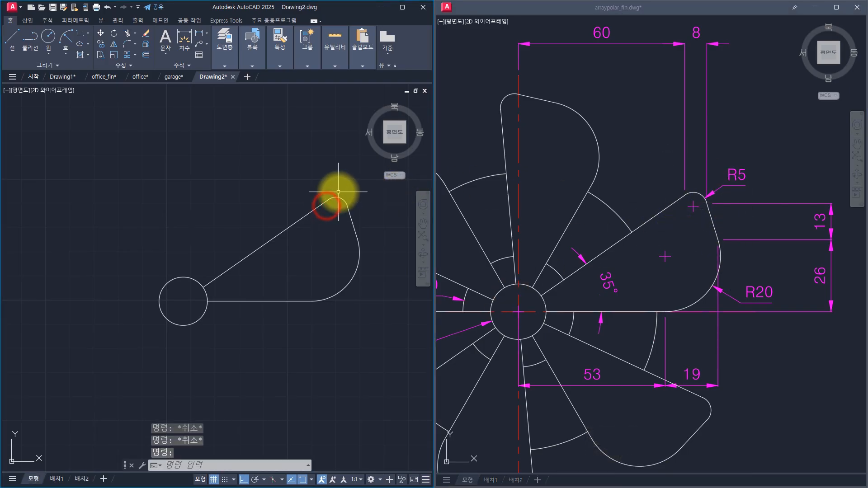
scroll(338, 195, "up", 5)
mouse_move(338, 196)
middle_mouse_down()
mouse_move(266, 235)
mouse_move(236, 277)
mouse_move(287, 180)
mouse_move(310, 229)
mouse_move(333, 244)
mouse_move(301, 260)
middle_mouse_up()
key("Escape")
key("Escape")
key("Escape")
key("Escape")
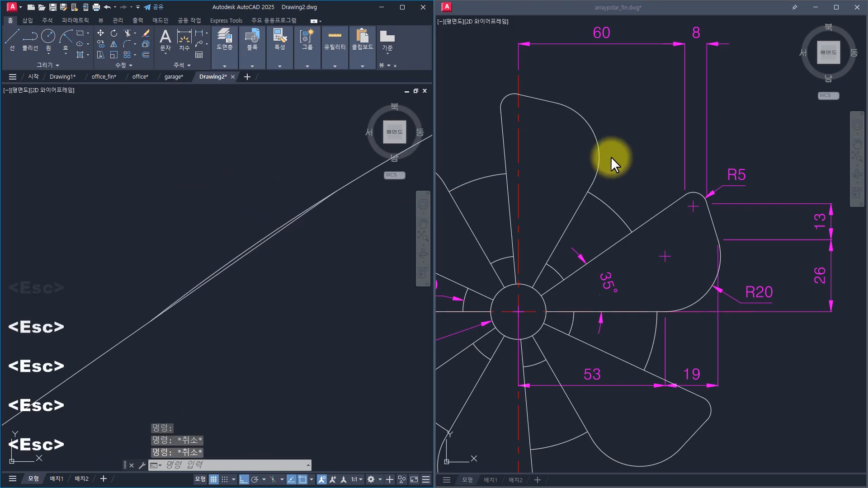
left_click(605, 148)
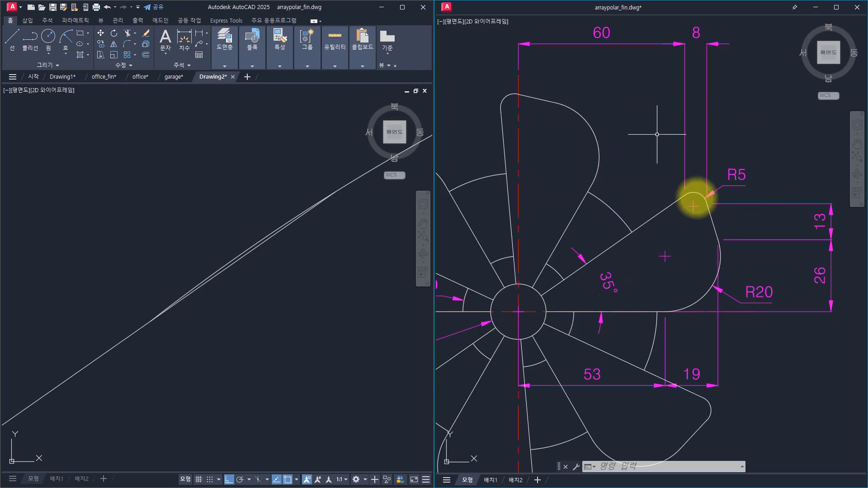
Trim the short leftover piece of the slanted line underneath the R5 arc in Drawing2.
left_click(291, 279)
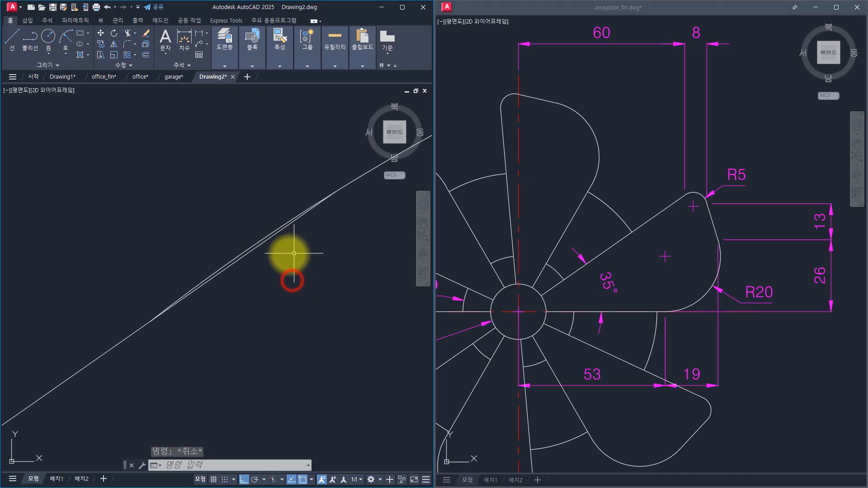
type("tr")
key("space")
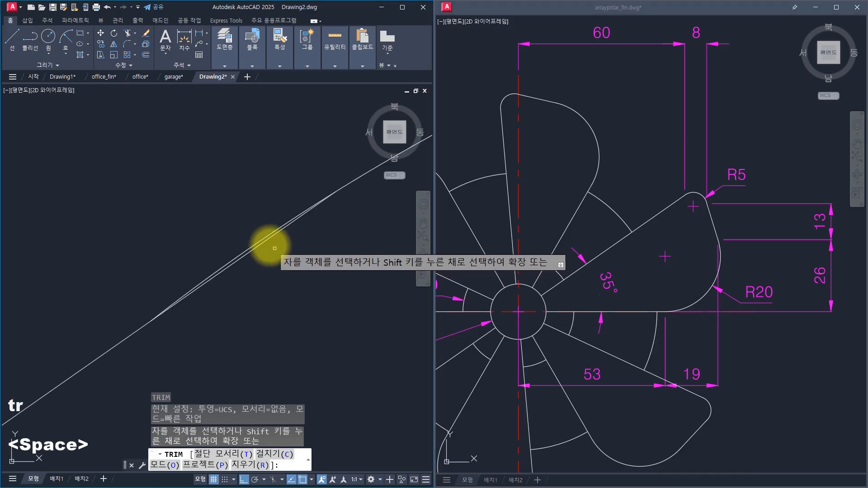
left_click(265, 242)
key("space")
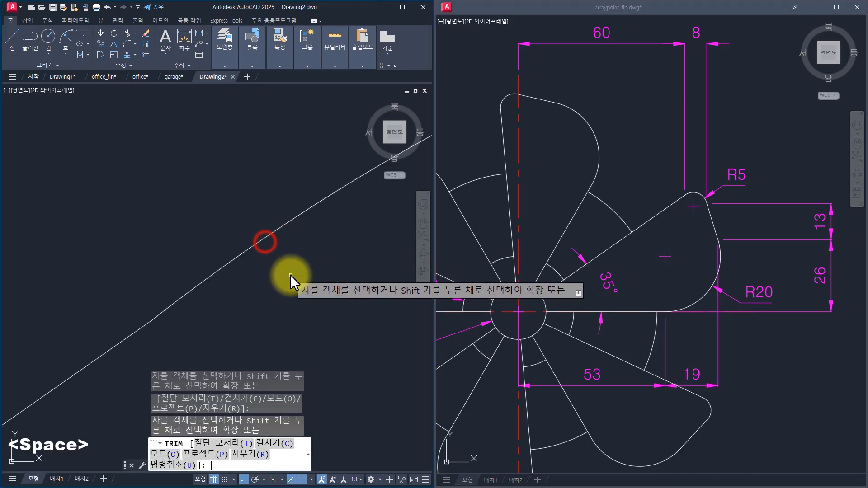
key("Escape")
key("Escape")
key("Escape")
Compare the blade outline object in arraypolar_fin.dwg with the separate slanted line in Drawing2 by selecting each.
scroll(299, 274, "down", 12)
scroll(290, 285, "down", 5)
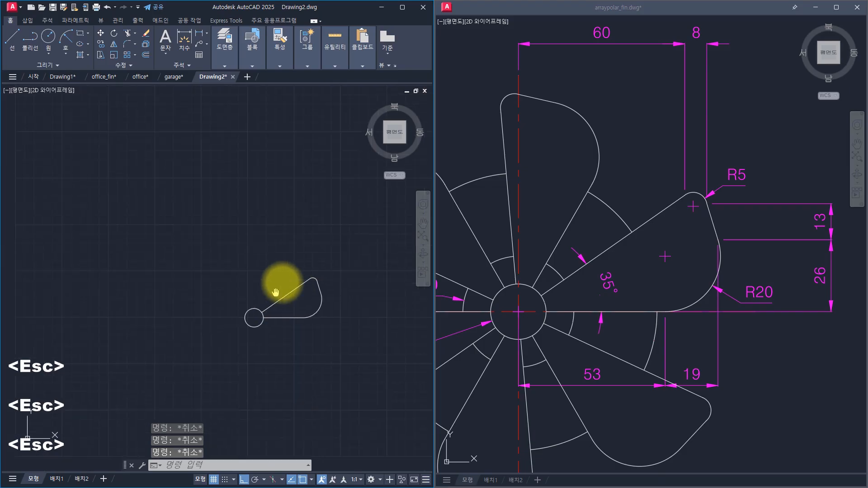
scroll(310, 290, "up", 5)
scroll(281, 259, "down", 2)
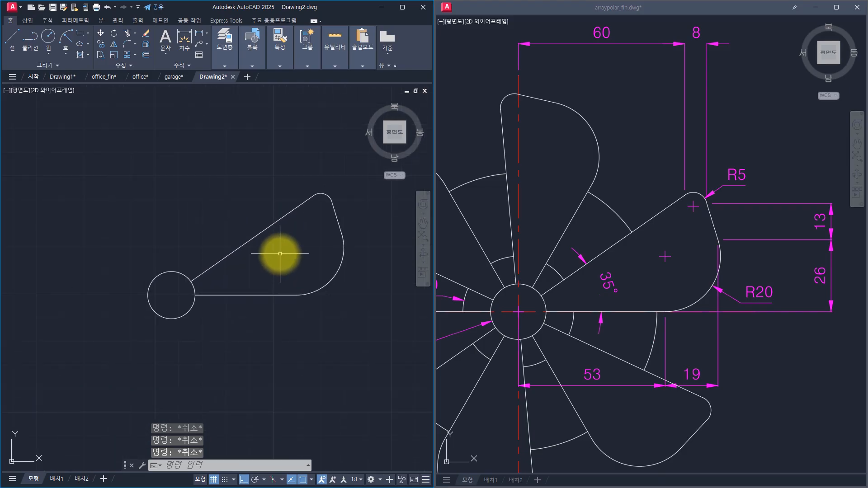
middle_click_drag(284, 246, 277, 270)
key("Escape")
key("Escape")
key("Escape")
key("Escape")
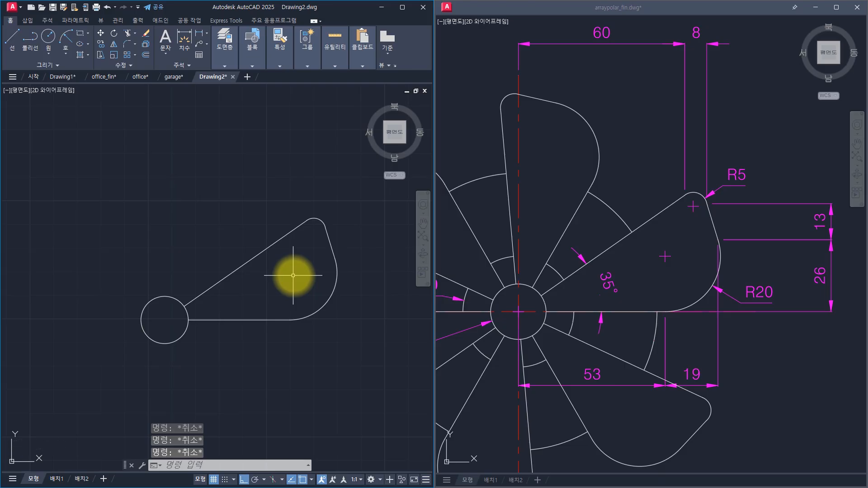
left_click(619, 247)
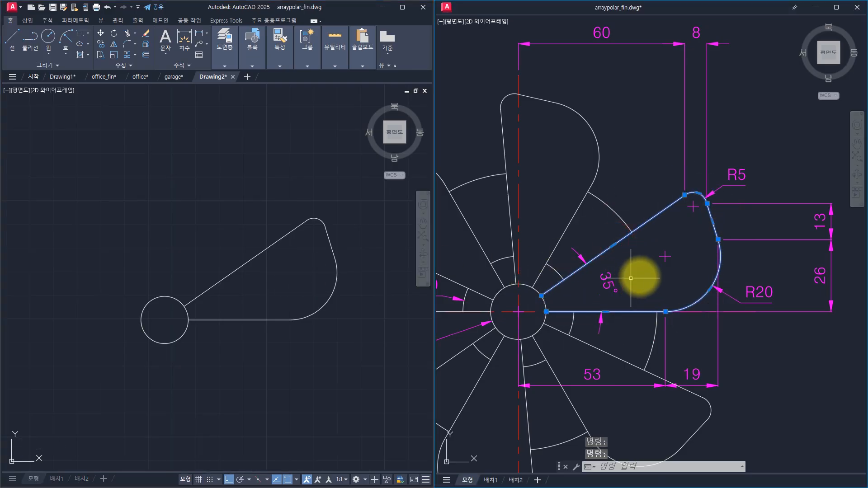
left_click(278, 290)
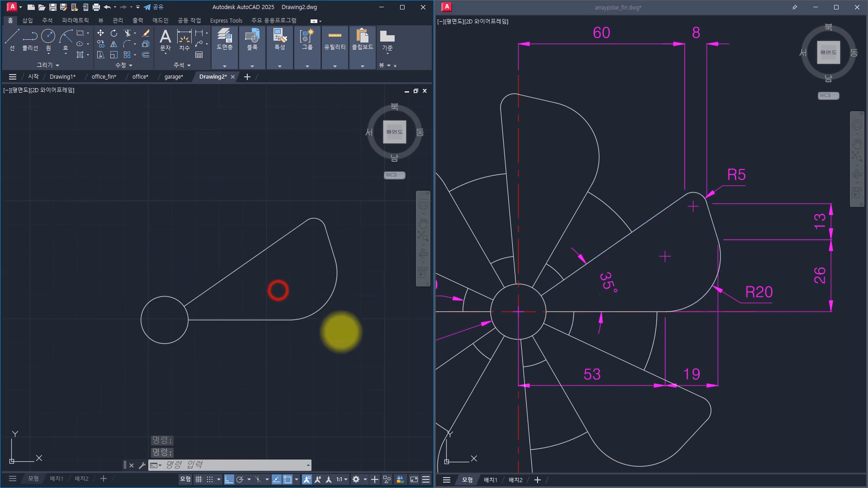
key("Escape")
key("Escape")
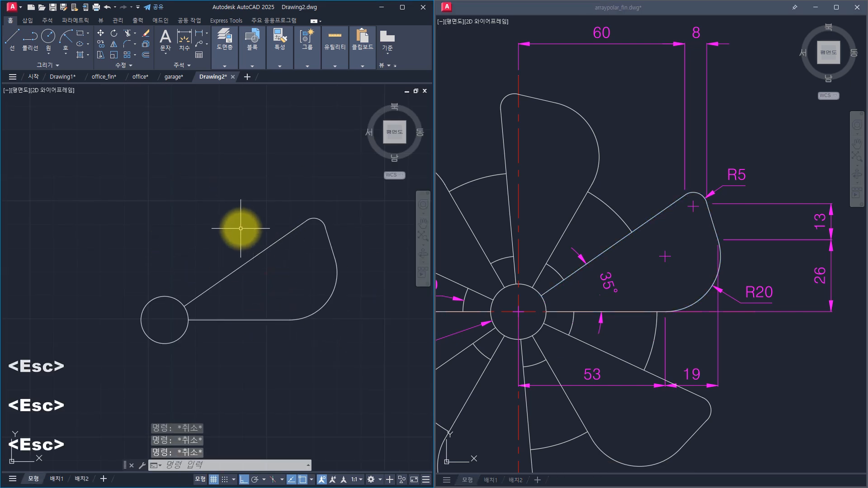
key("Escape")
left_click(272, 274)
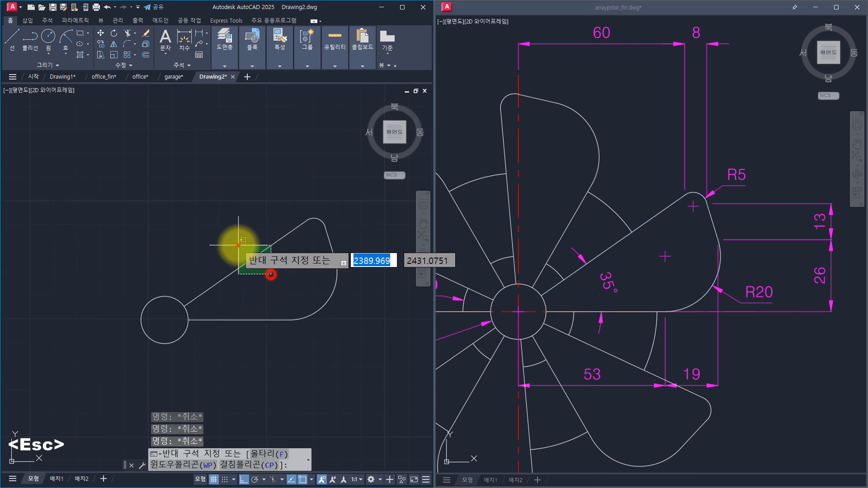
left_click(238, 246)
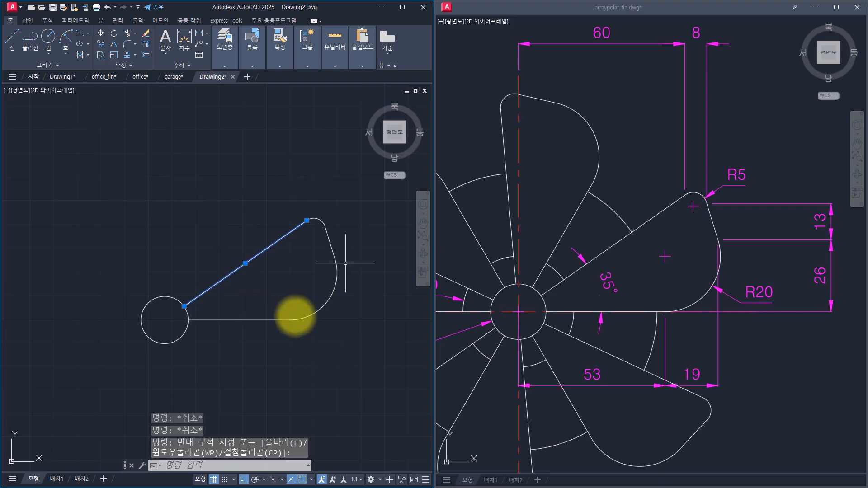
key("Escape")
key("Escape")
key("Escape")
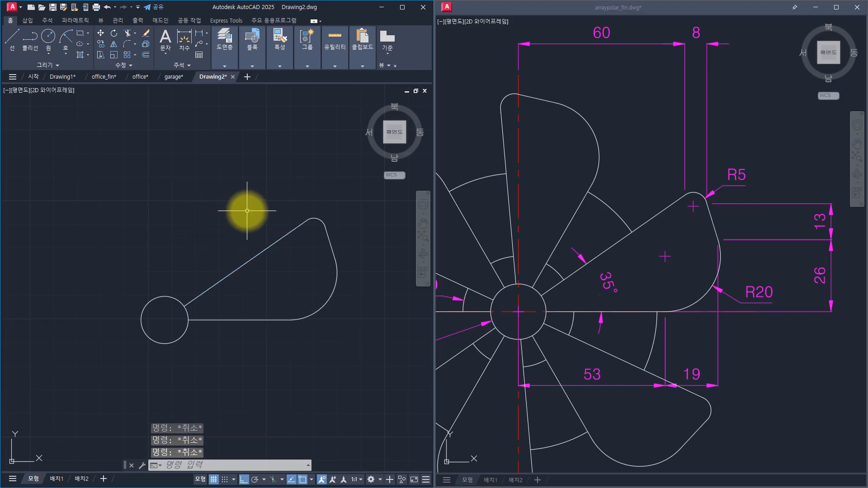
Convert the blade's slanted line to a polyline and join the other outline segments to it with PEDIT, checking the result by selection.
type("pe")
key("space")
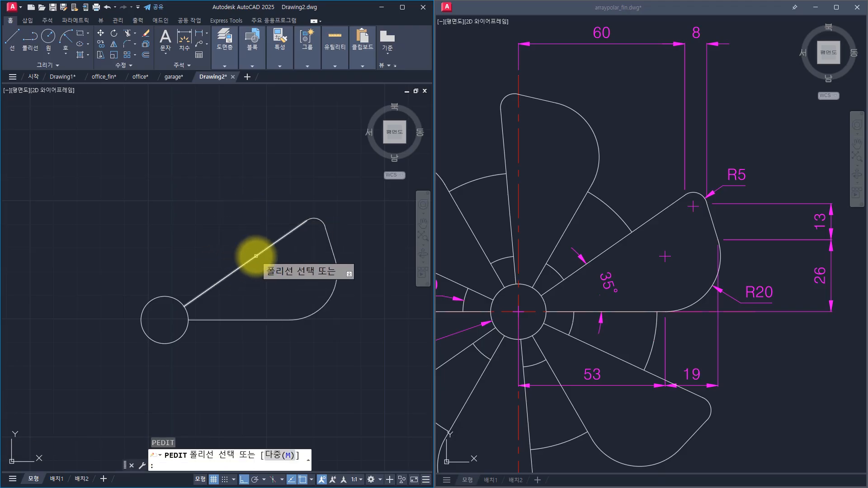
left_click(255, 256)
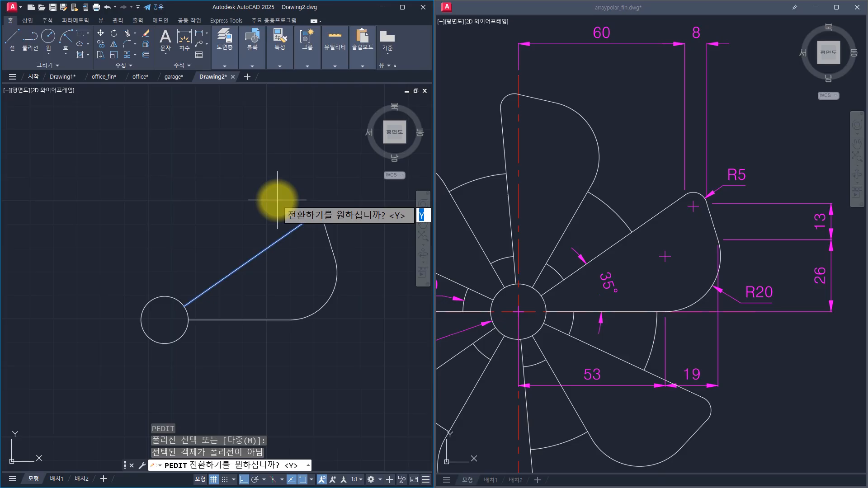
key("space")
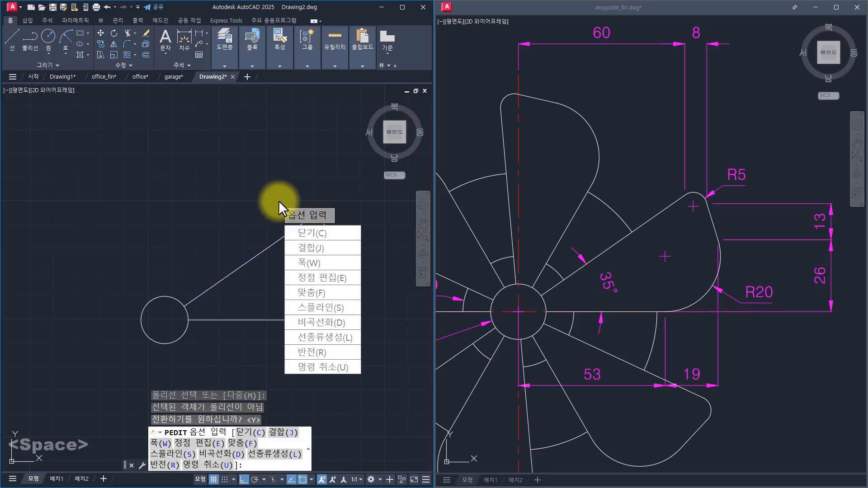
left_click(299, 247)
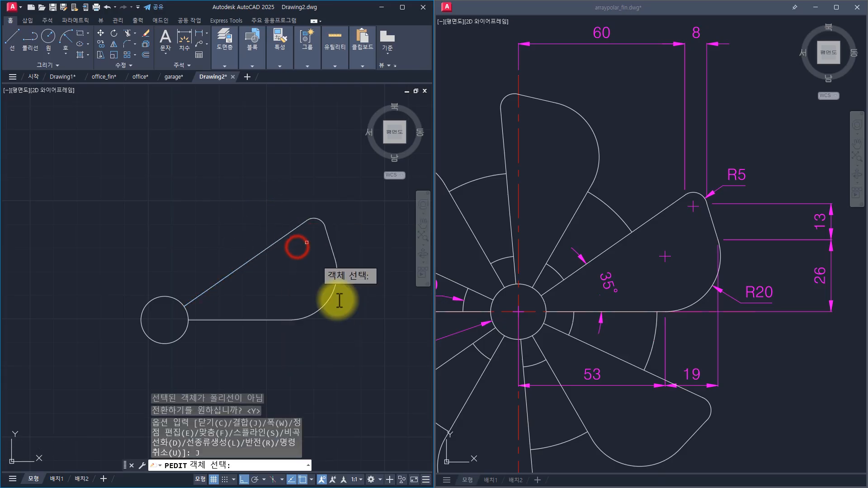
left_click(368, 365)
left_click(217, 189)
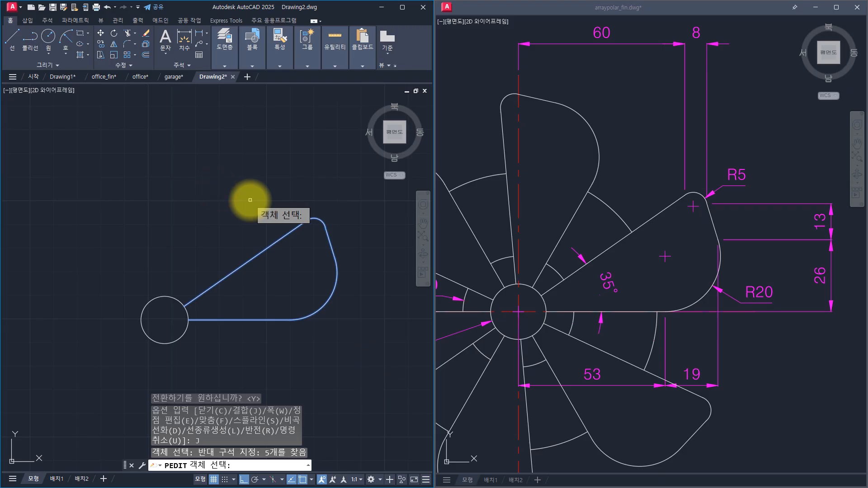
key("space")
key("space")
left_click(295, 264)
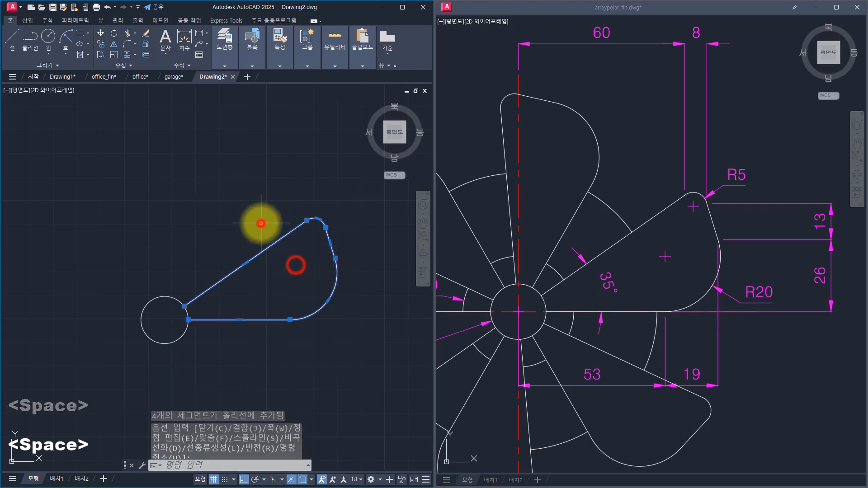
left_click(261, 223)
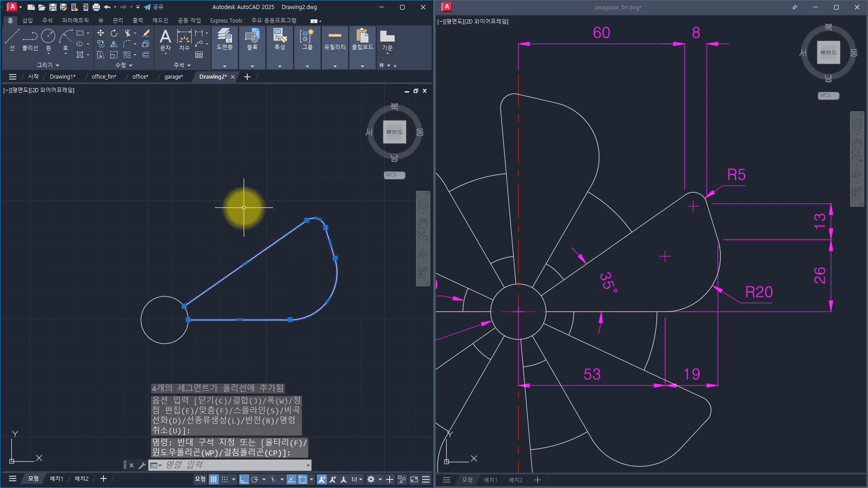
Undo the PEDIT join of the blade outline and clear the selection.
key("ctrl+z")
key("Escape")
key("Escape")
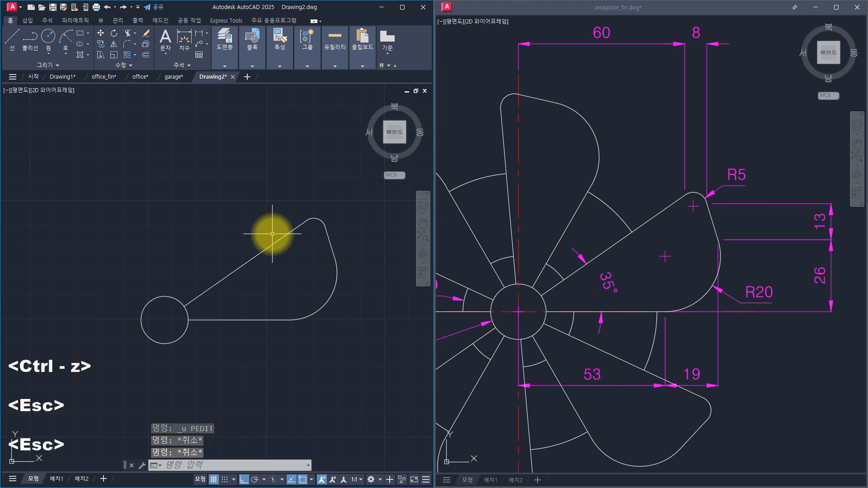
key("Escape")
Join the blade's three lines and two arcs into one polyline with the JOIN command.
left_click(278, 264)
left_click(250, 225)
left_click(351, 333)
left_click(245, 198)
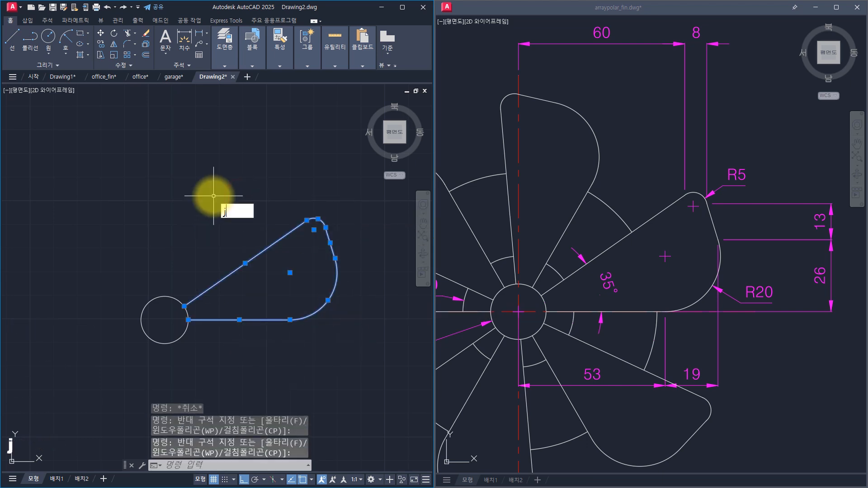
key("space")
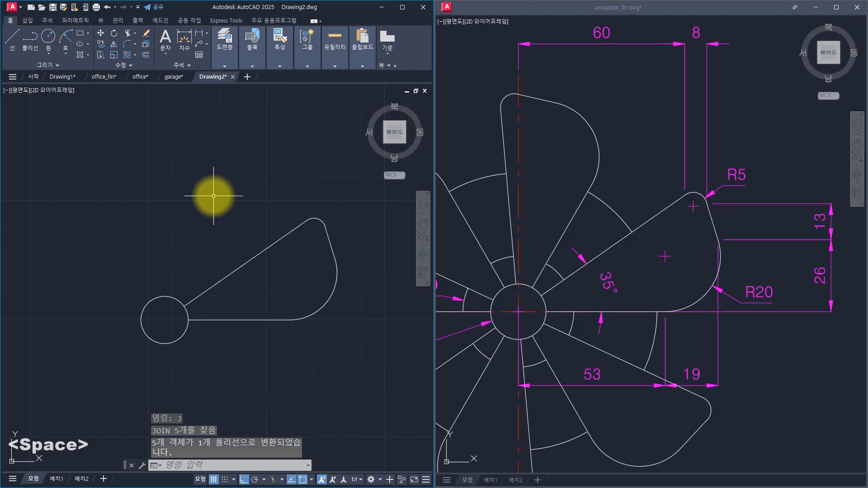
Check the JOIN result in the command history and by selecting the blade outline, and undo the join.
key("F2")
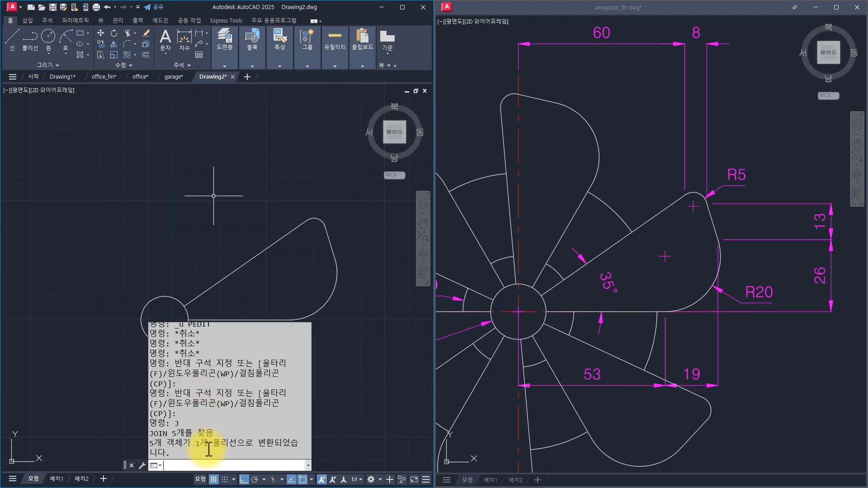
left_click_drag(171, 453, 149, 434)
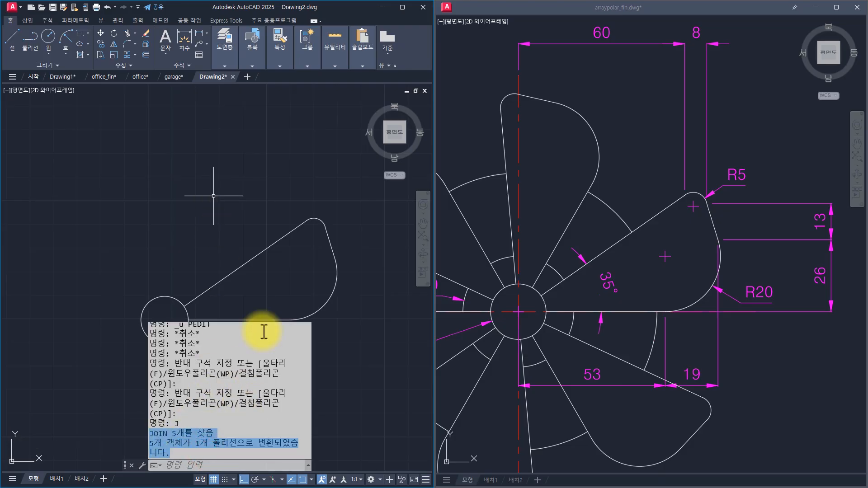
left_click(290, 280)
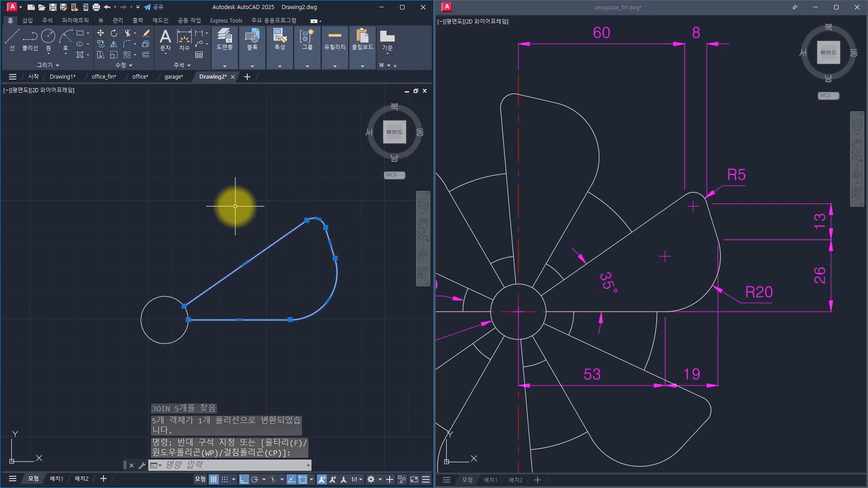
key("Escape")
key("Escape")
key("Escape")
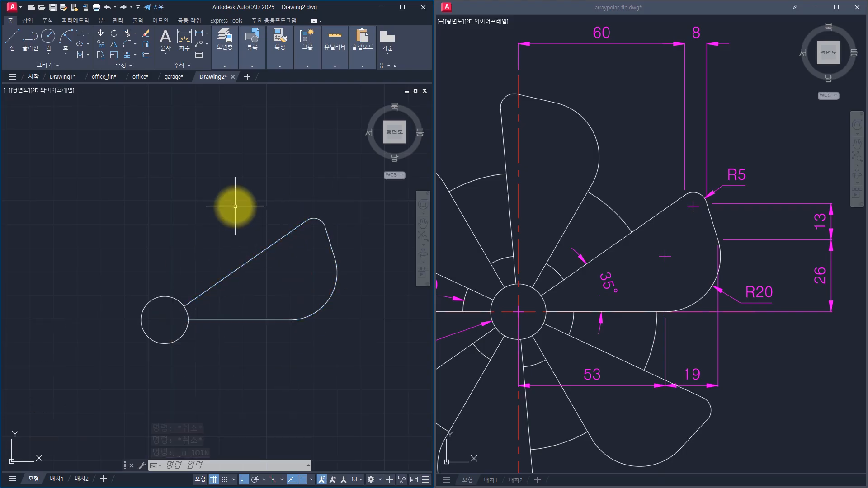
Create a closed boundary polyline from a point picked inside the blade outline in Drawing2.
left_click(89, 53)
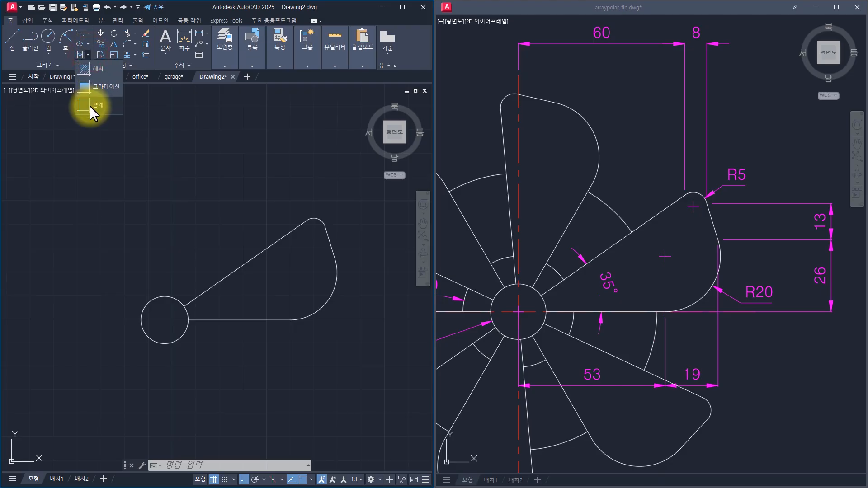
left_click(90, 105)
left_click(354, 201)
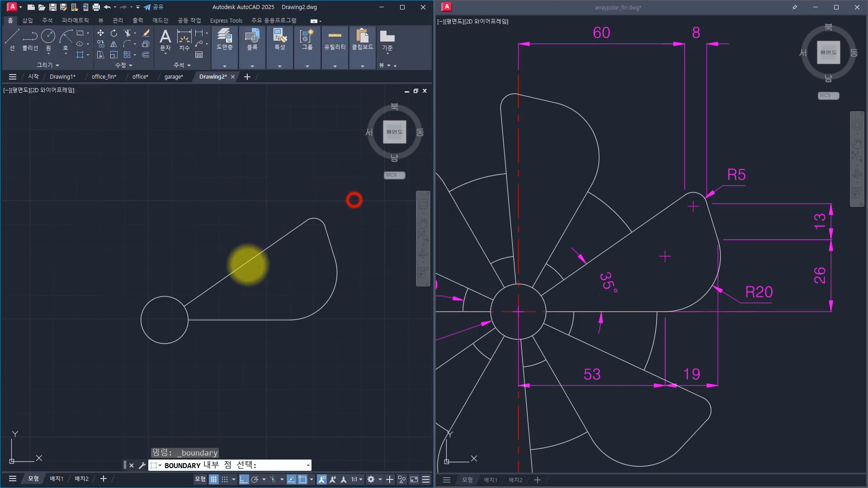
left_click(267, 281)
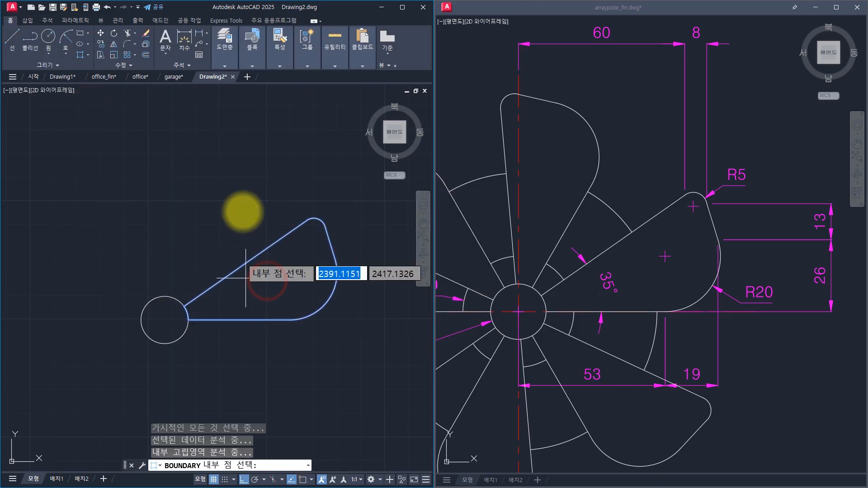
key("space")
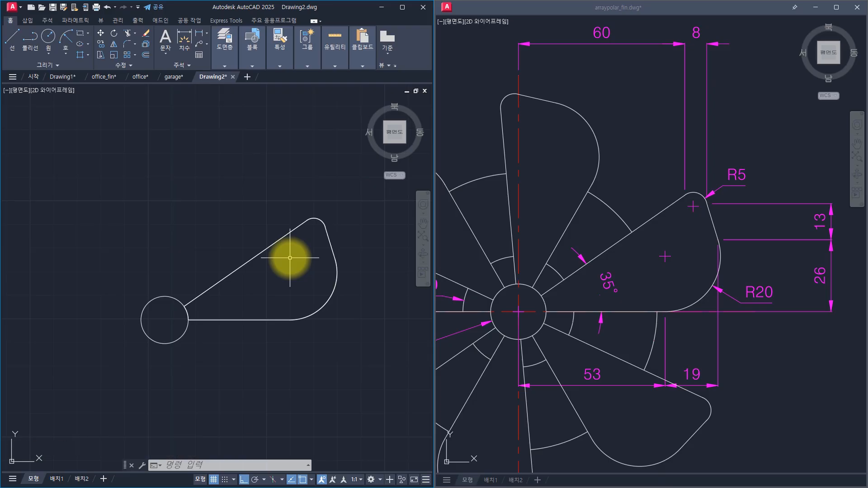
key("Escape")
key("Escape")
key("Escape")
Select all the blade's objects and examine the properties of the polyline among them.
left_click(163, 177)
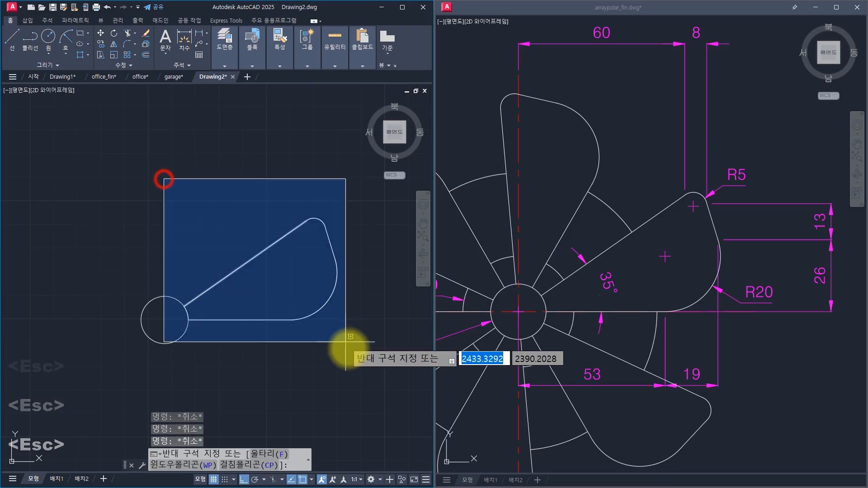
left_click(353, 354)
key("ctrl+1")
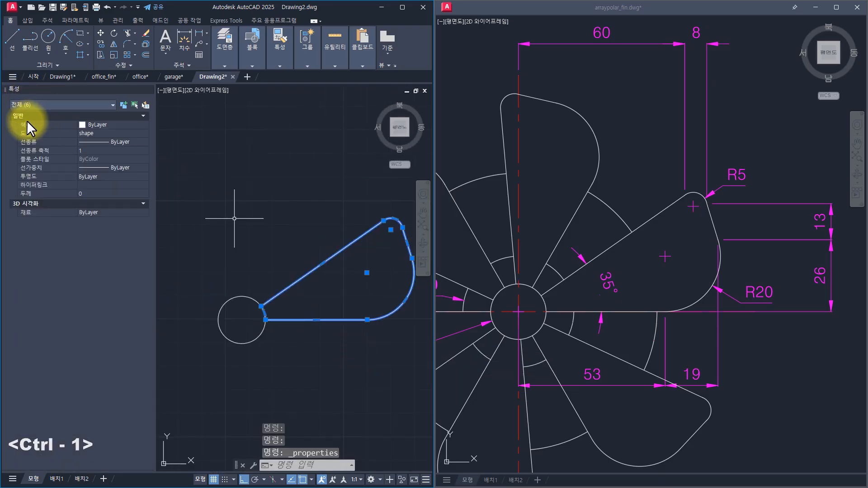
left_click(28, 104)
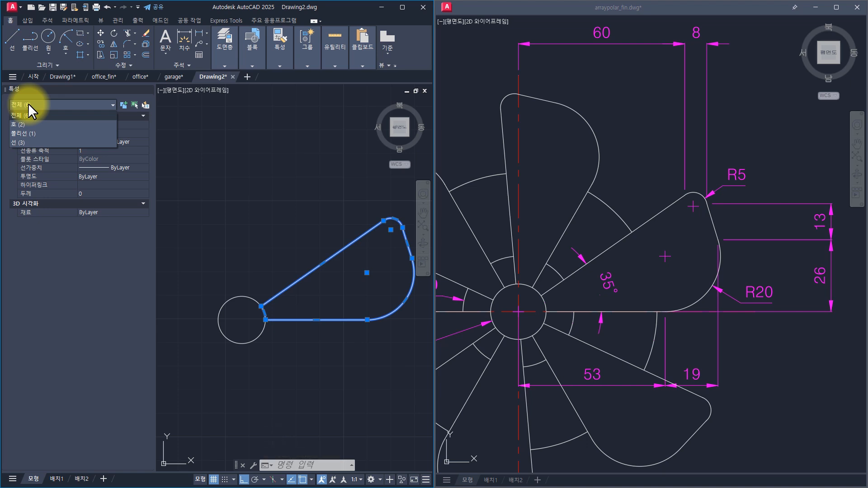
left_click(38, 133)
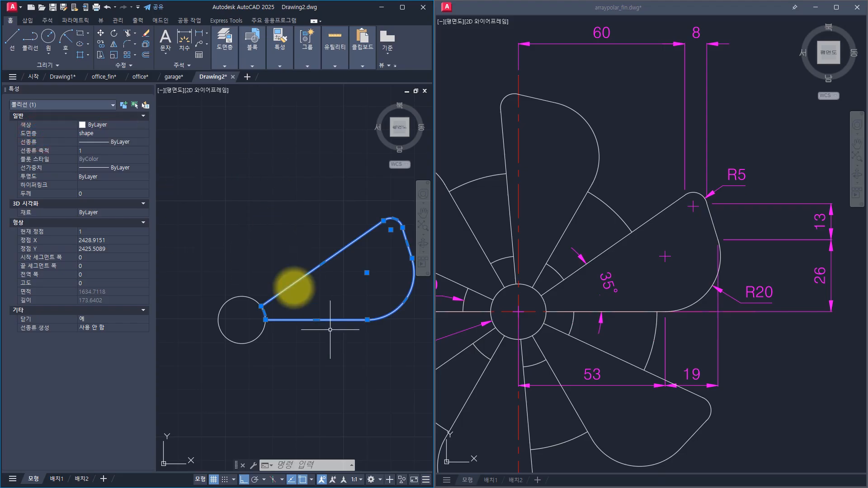
key("Escape")
key("Escape")
key("Escape")
Select all the blade's objects, remove the boundary polyline from the selection to inspect the original segments, and clear the selection.
left_click(239, 180)
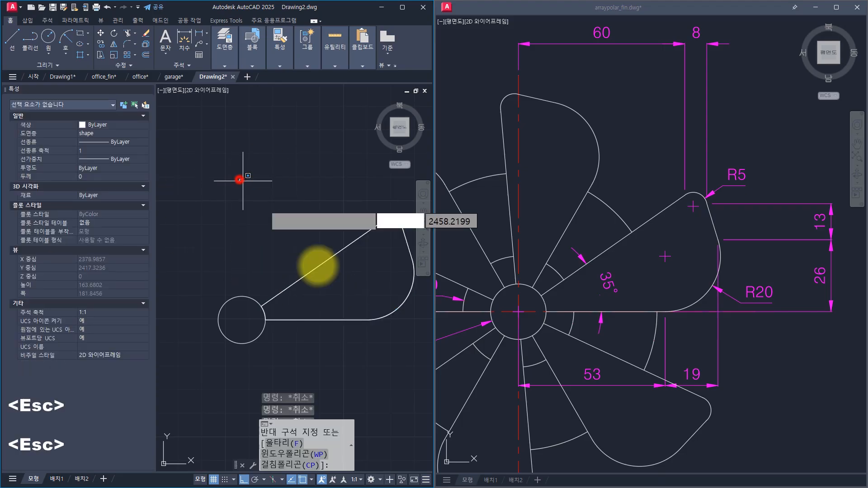
left_click(427, 376)
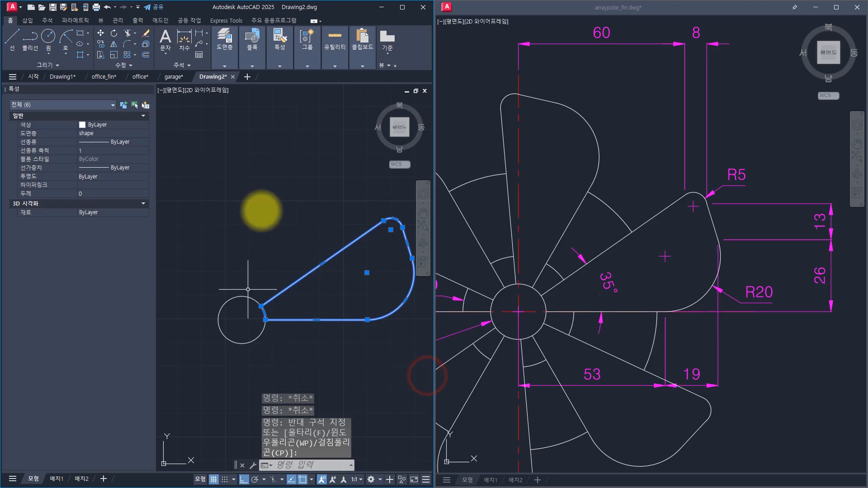
left_click(273, 310)
left_click(253, 315, "shift")
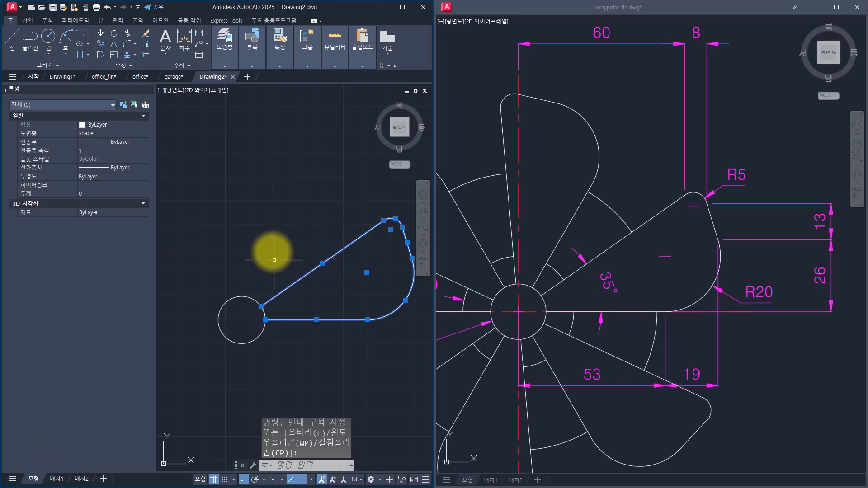
key("Escape")
key("Escape")
key("Escape")
key("Escape")
key("Escape")
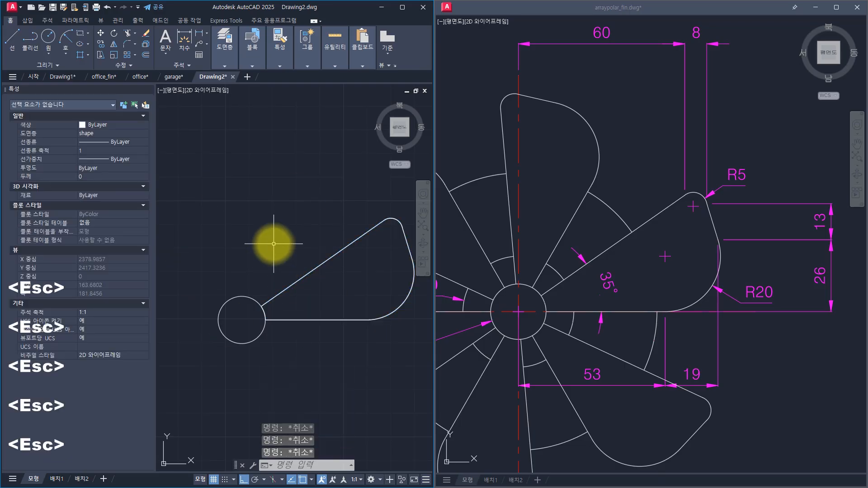
Erase the blade's original line and arc segments in Drawing2, excluding the closed boundary polyline from the selection.
key("Escape")
key("Escape")
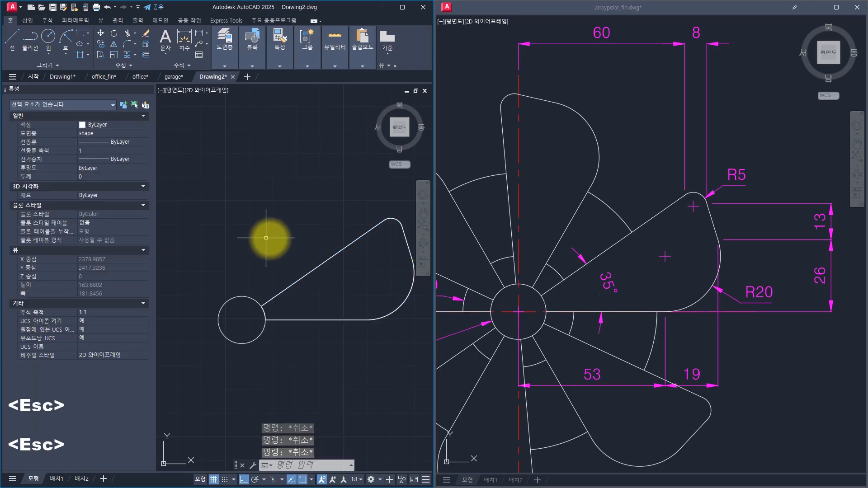
left_click(236, 174)
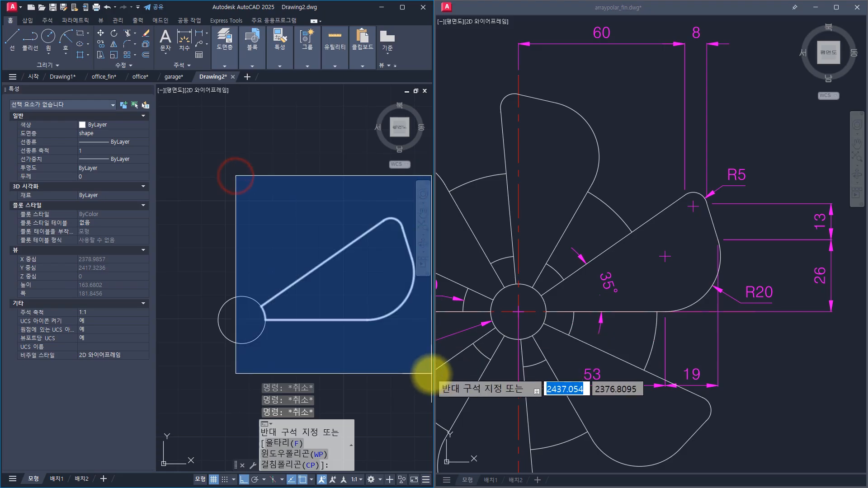
left_click(425, 374)
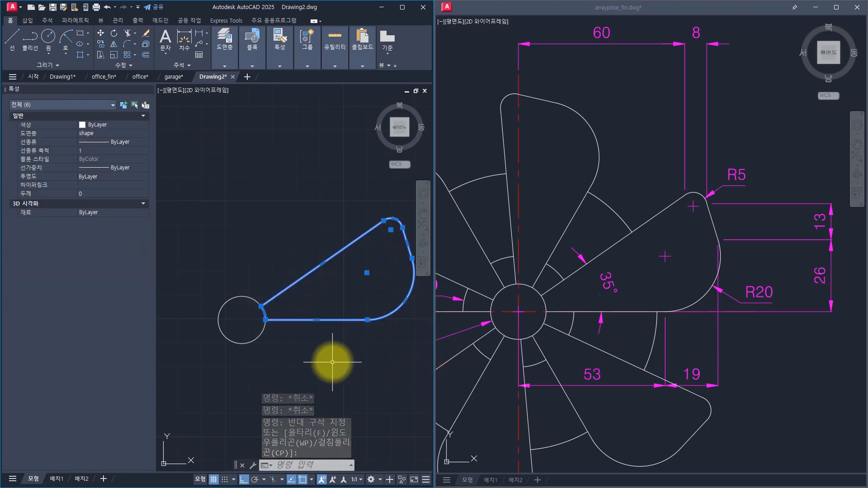
key("shift")
key("shift")
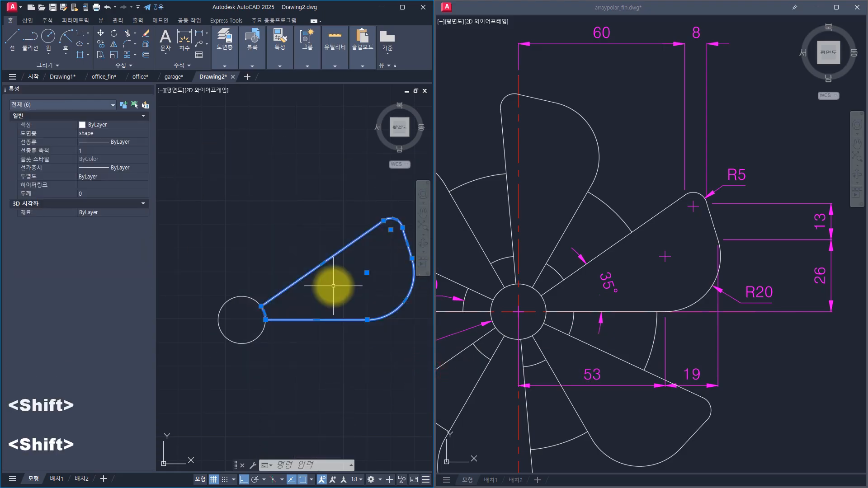
left_click(326, 272, "shift")
left_click(301, 250, "shift")
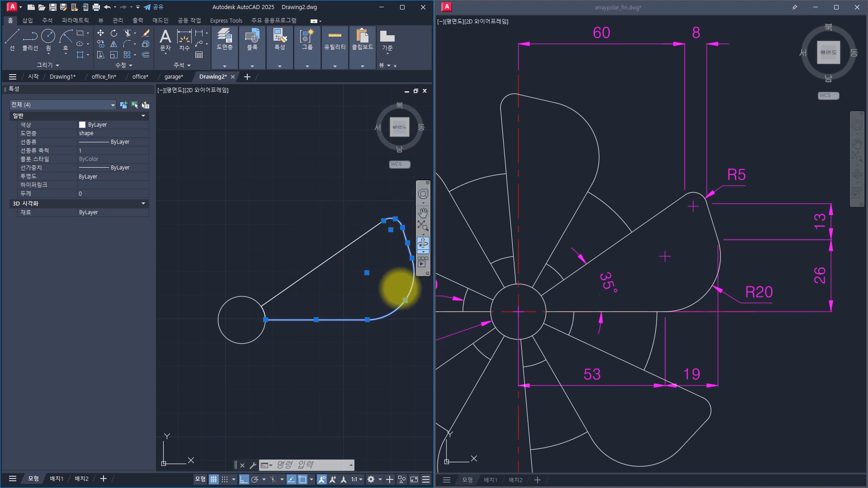
left_click(73, 106)
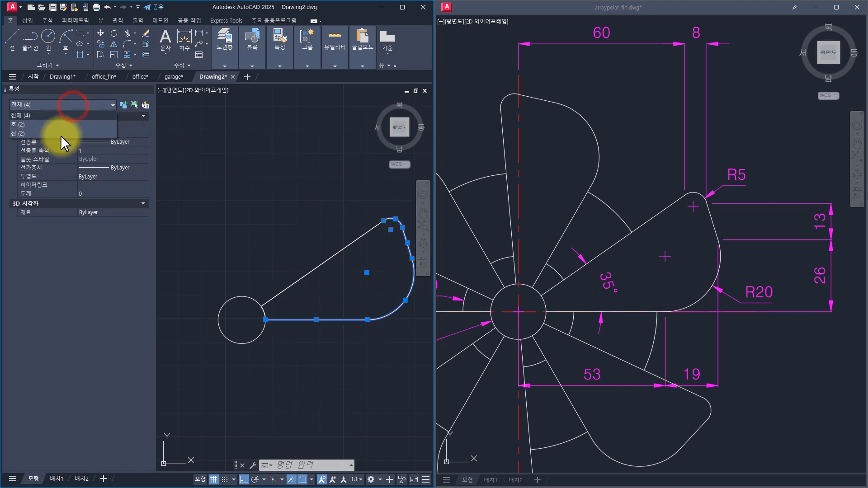
left_click(77, 105)
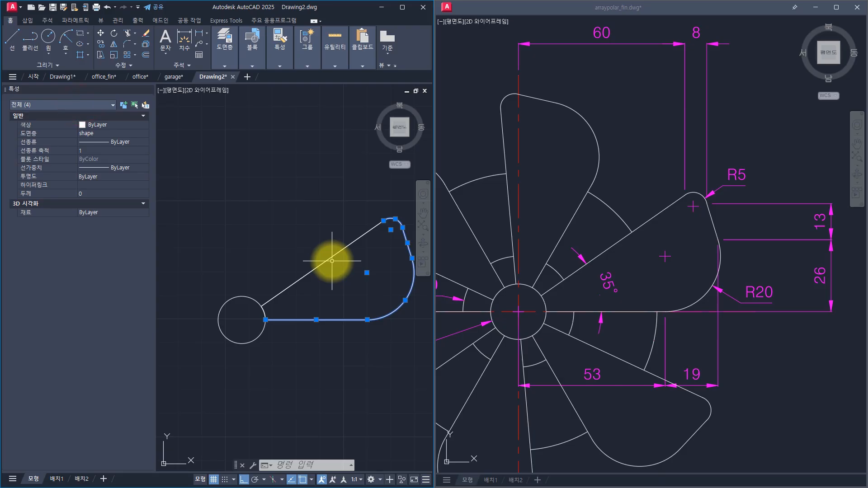
left_click(238, 179)
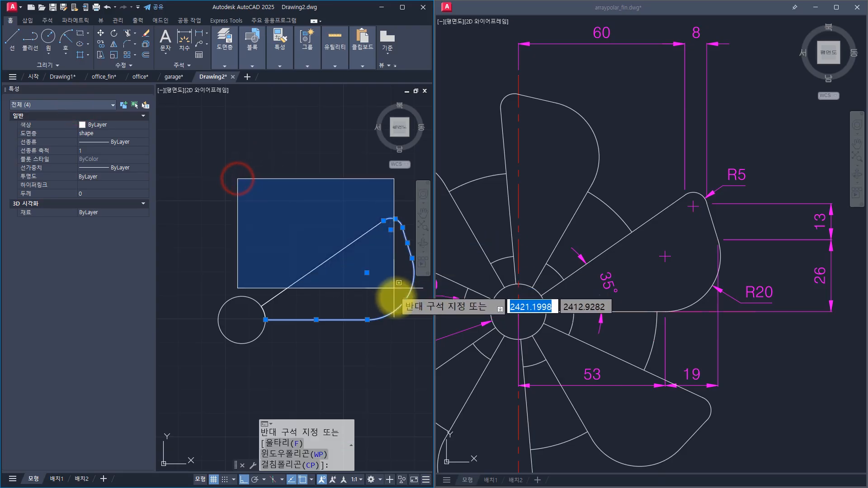
left_click(388, 313)
left_click(55, 105)
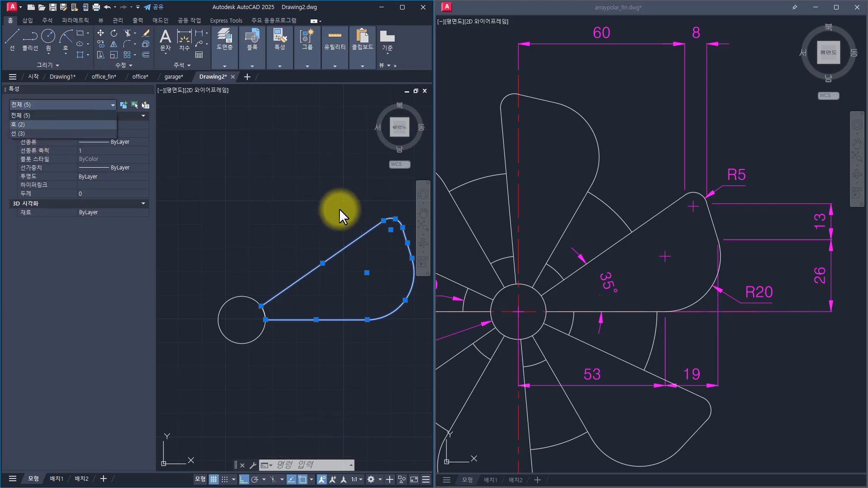
left_click(320, 198)
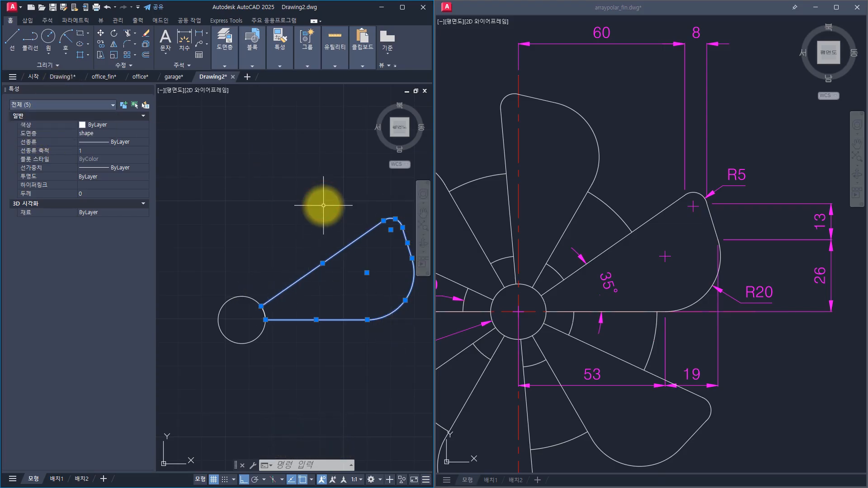
key("space")
Compare the properties of the boundary polyline in Drawing2 with those of the matching blade in arraypolar_fin.dwg, and clear the selection.
left_click(367, 278)
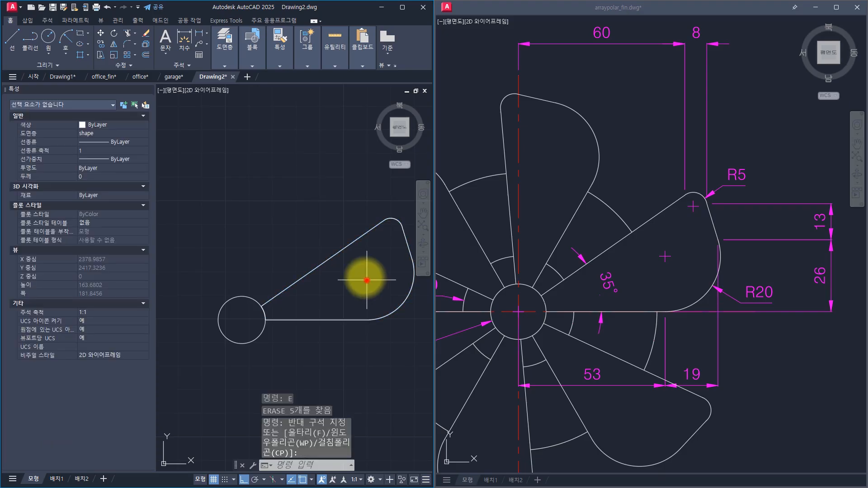
left_click(276, 183)
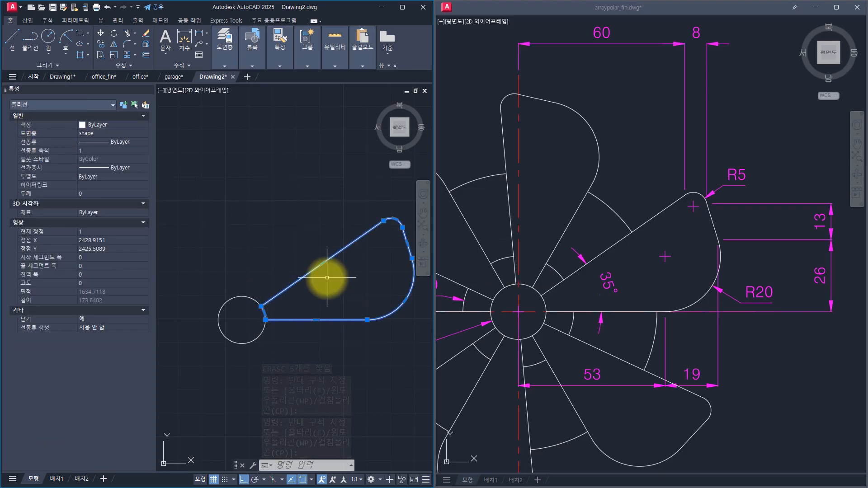
left_click(617, 249)
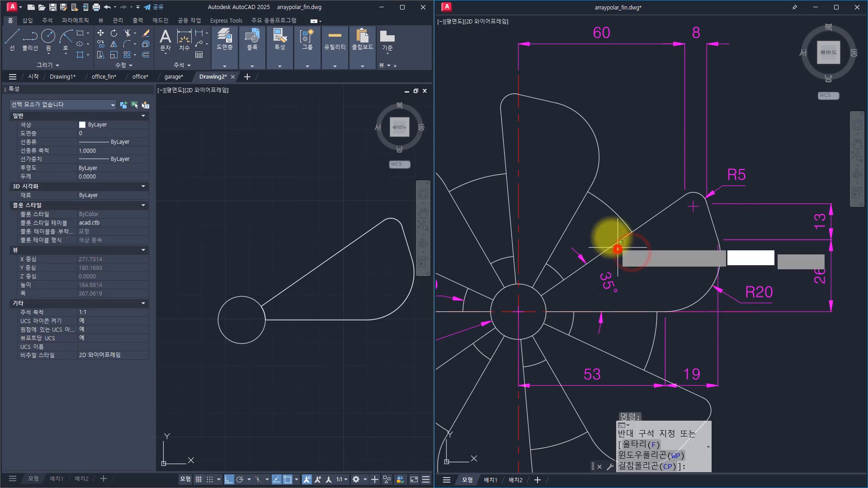
left_click(556, 292)
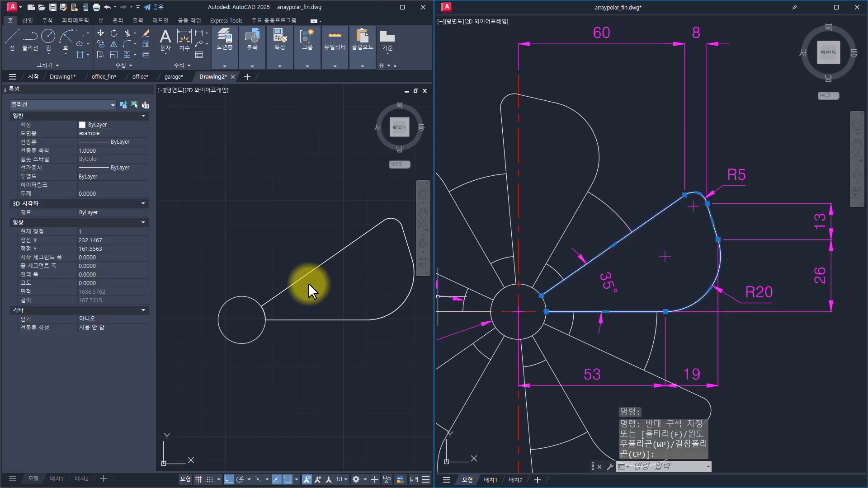
left_click(324, 291)
left_click(279, 268)
key("Escape")
key("Escape")
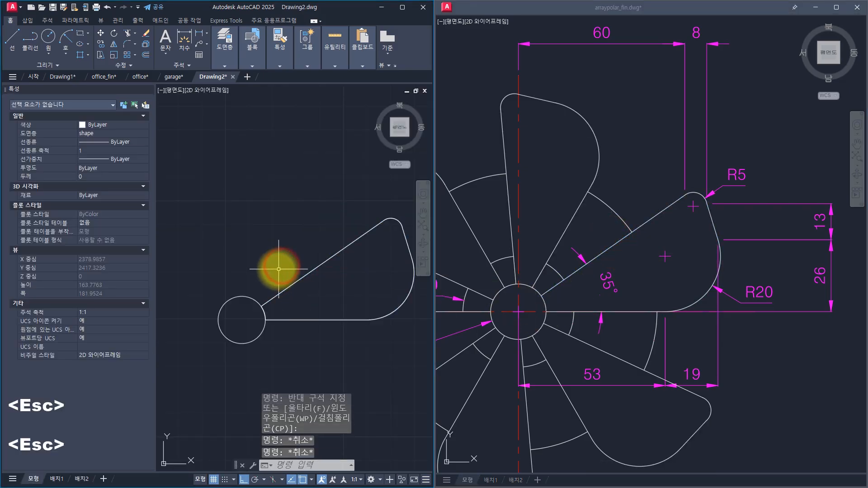
Erase only the polyline's arc segment that lies on the hub circle, and check the remaining blade outline's properties.
left_click(252, 266)
left_click(272, 345, "ctrl")
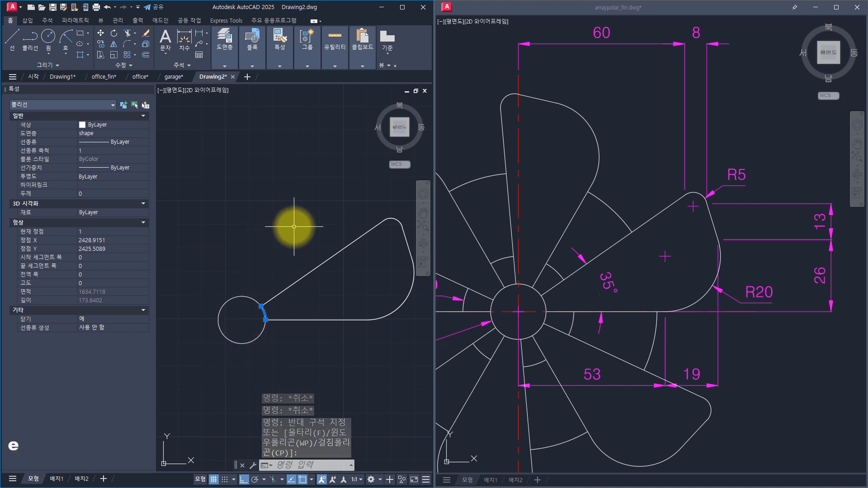
type("E")
key("space")
left_click(325, 271)
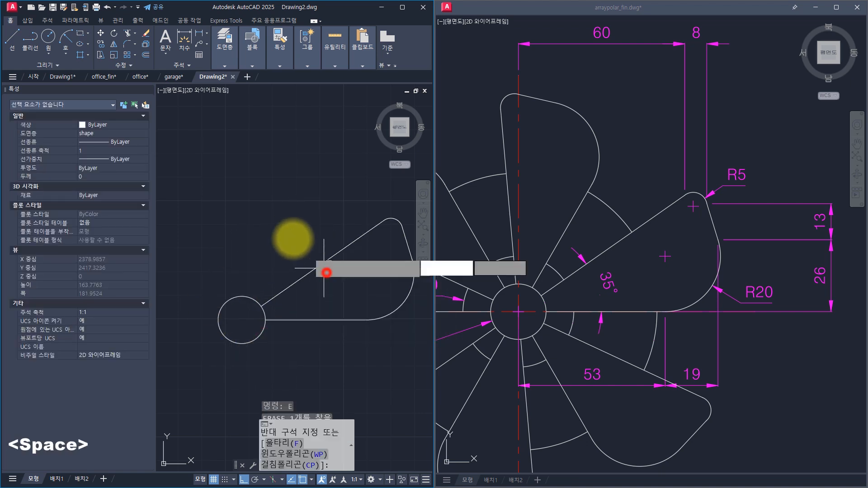
left_click(291, 237)
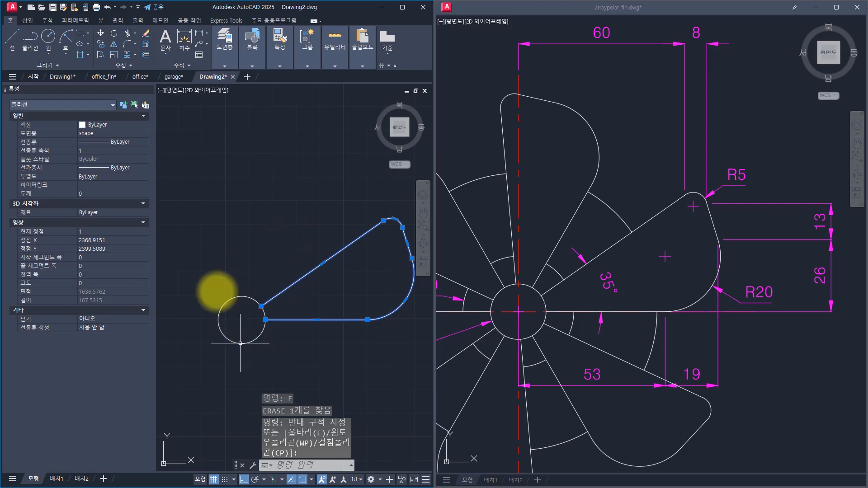
Close the object properties display and clear the blade selection.
key("ctrl+1")
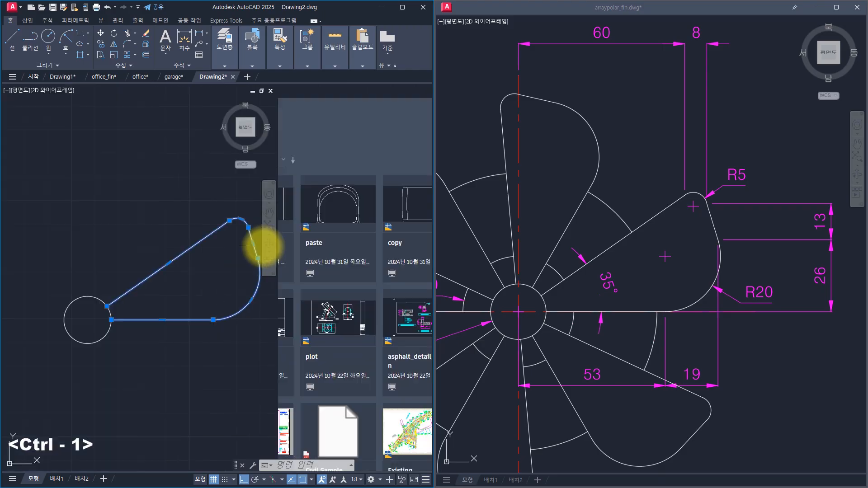
key("Escape")
key("Escape")
key("Escape")
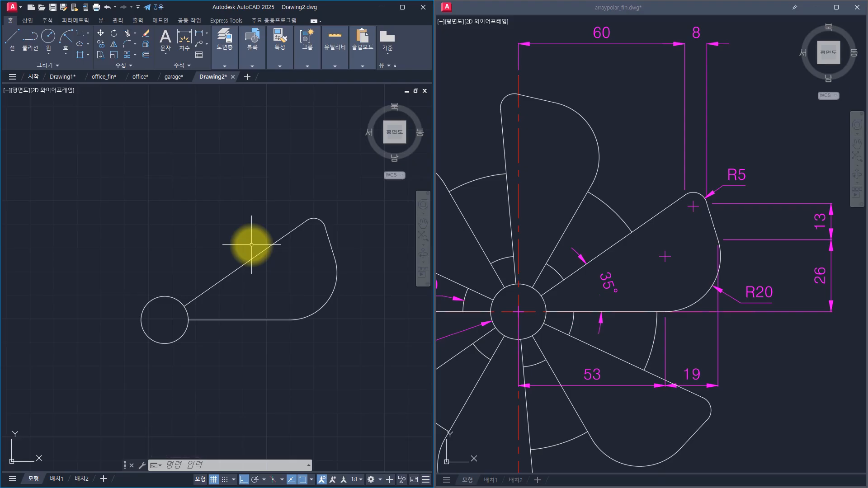
type("'cal")
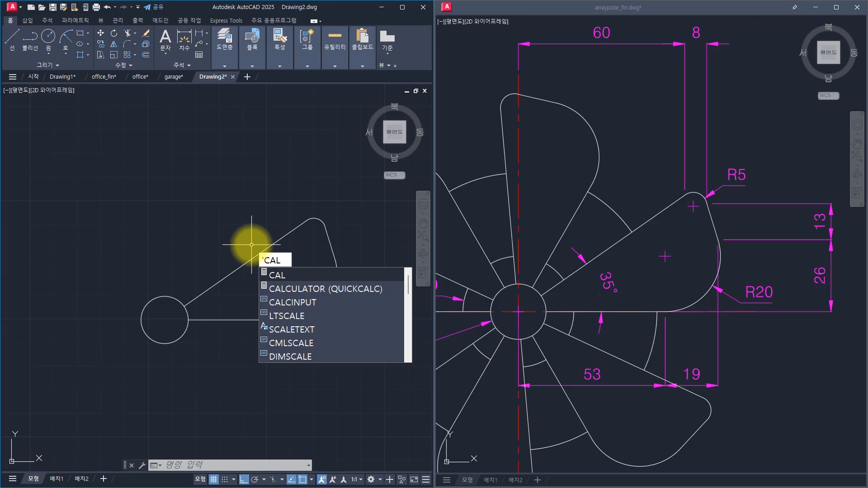
key("Escape")
key("Escape")
key("Escape")
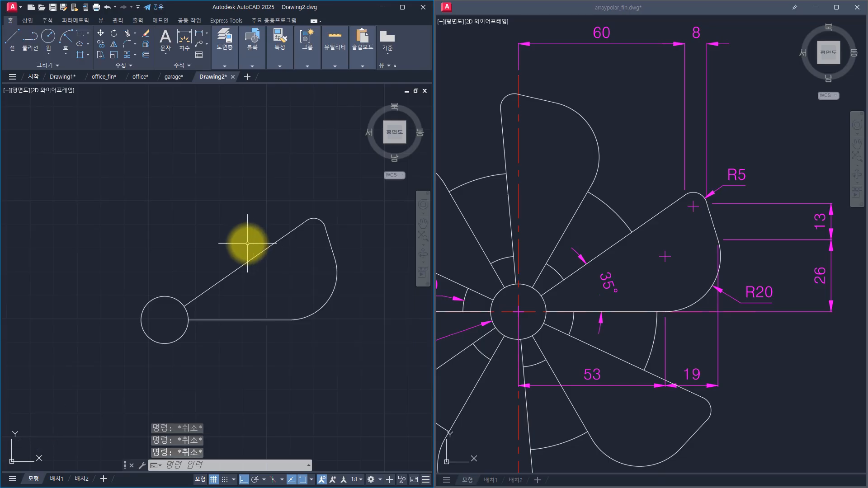
Start the transparent geometry calculator command 'CAL.
type("cal")
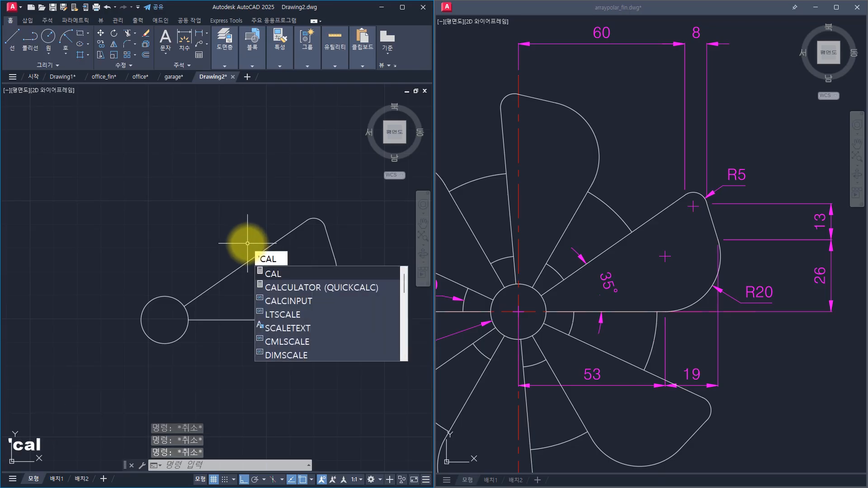